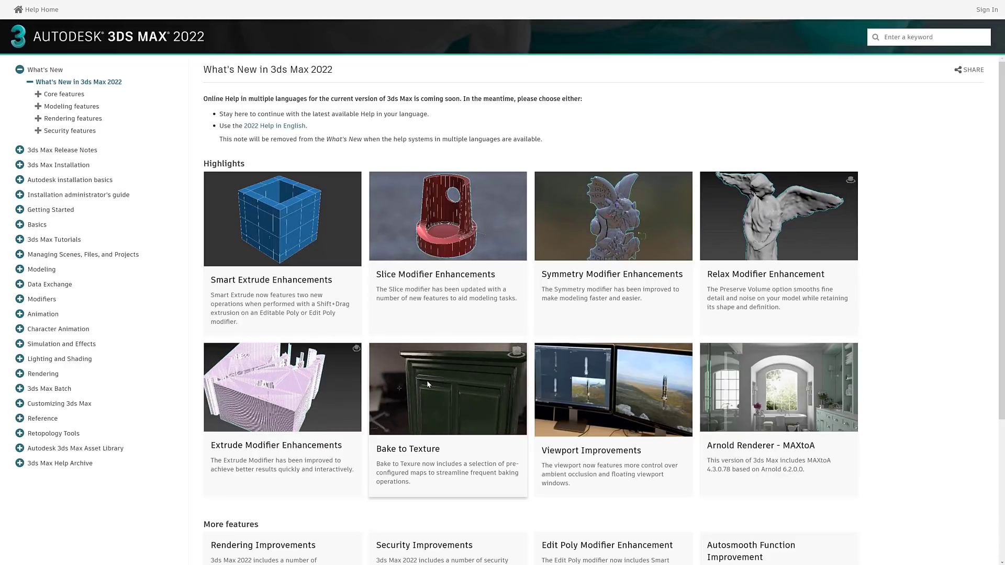
{"action": "scroll", "coordinate": [426, 380], "scroll_direction": "down", "scroll_amount": 1}
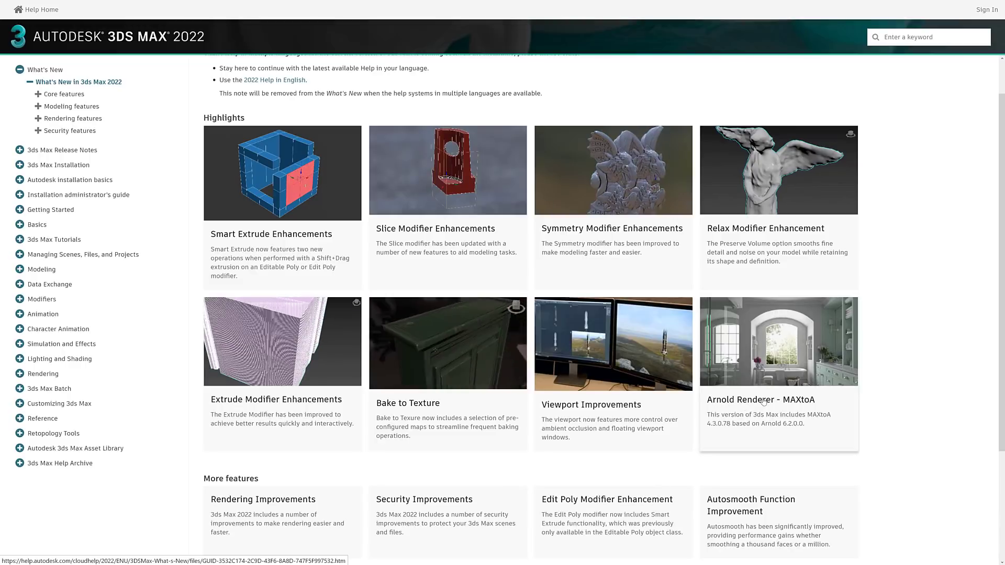
{"action": "scroll", "coordinate": [773, 432], "scroll_direction": "down", "scroll_amount": 4}
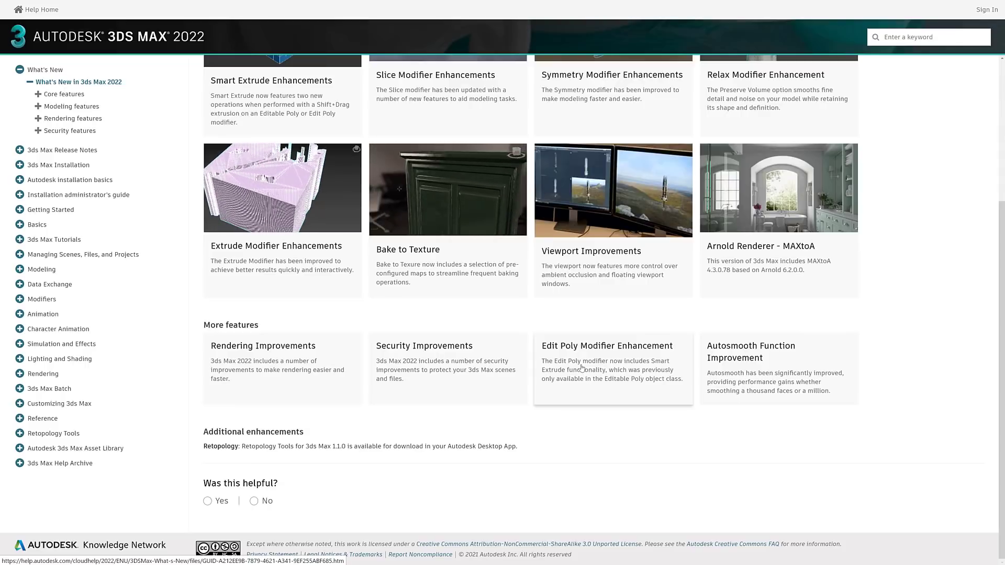
{"action": "scroll", "coordinate": [582, 366], "scroll_direction": "up", "scroll_amount": 1}
{"action": "scroll", "coordinate": [588, 362], "scroll_direction": "up", "scroll_amount": 1}
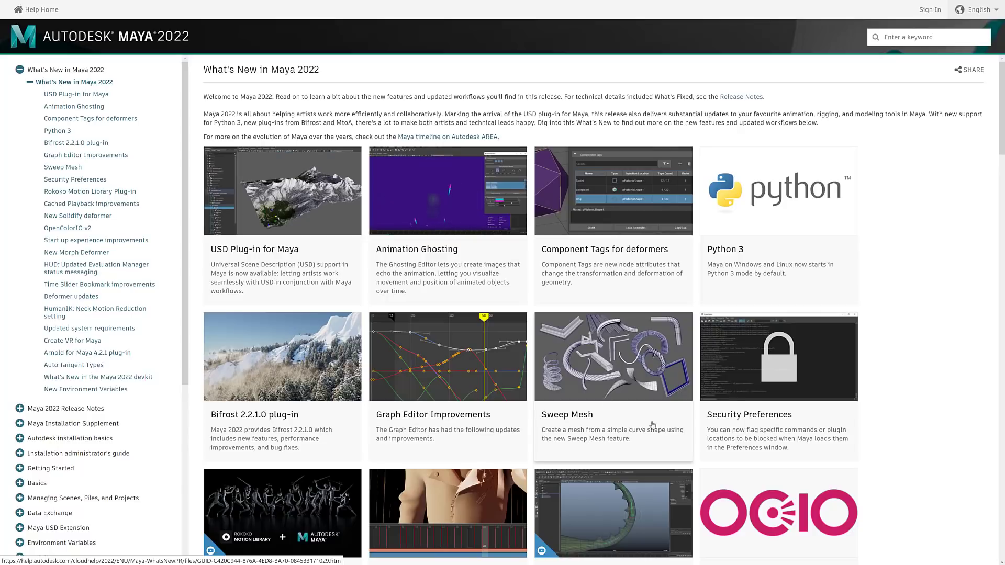
{"action": "scroll", "coordinate": [686, 433], "scroll_direction": "down", "scroll_amount": 3}
{"action": "scroll", "coordinate": [687, 433], "scroll_direction": "down", "scroll_amount": 2}
{"action": "scroll", "coordinate": [686, 432], "scroll_direction": "down", "scroll_amount": 3}
{"action": "scroll", "coordinate": [687, 433], "scroll_direction": "down", "scroll_amount": 3}
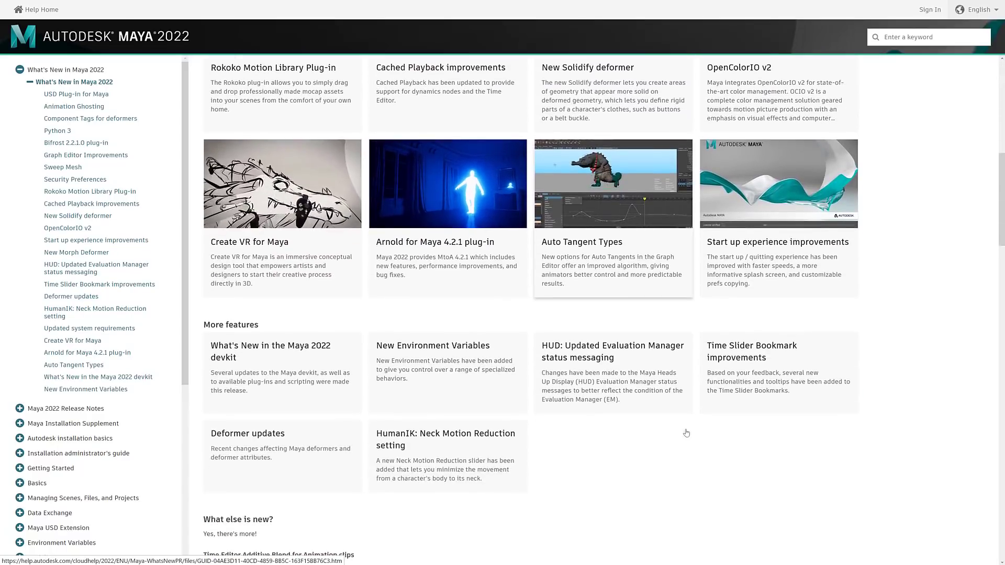
{"action": "scroll", "coordinate": [686, 433], "scroll_direction": "down", "scroll_amount": 2}
{"action": "scroll", "coordinate": [686, 433], "scroll_direction": "up", "scroll_amount": 2}
{"action": "scroll", "coordinate": [687, 430], "scroll_direction": "up", "scroll_amount": 3}
{"action": "scroll", "coordinate": [687, 429], "scroll_direction": "up", "scroll_amount": 3}
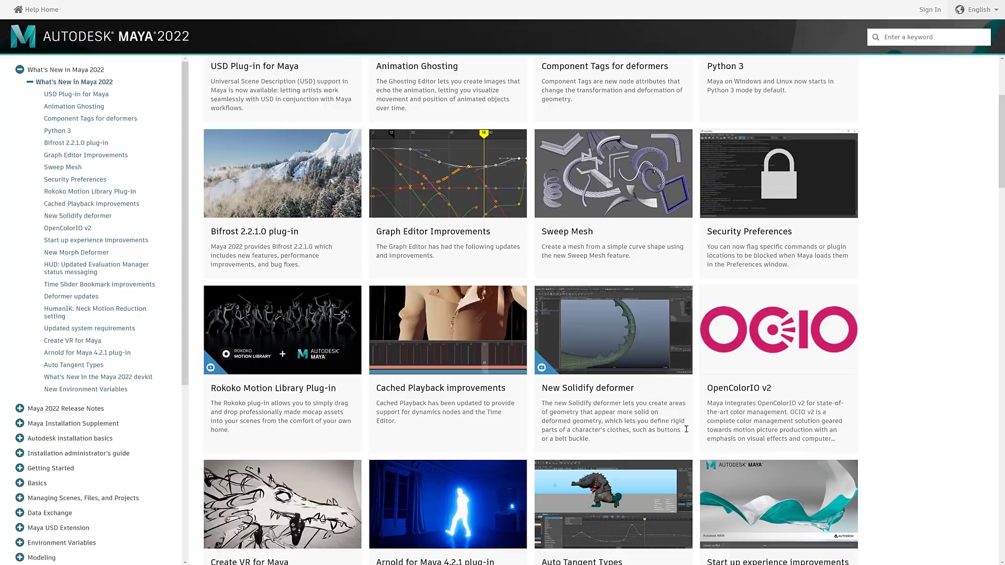
{"action": "scroll", "coordinate": [687, 430], "scroll_direction": "up", "scroll_amount": 3}
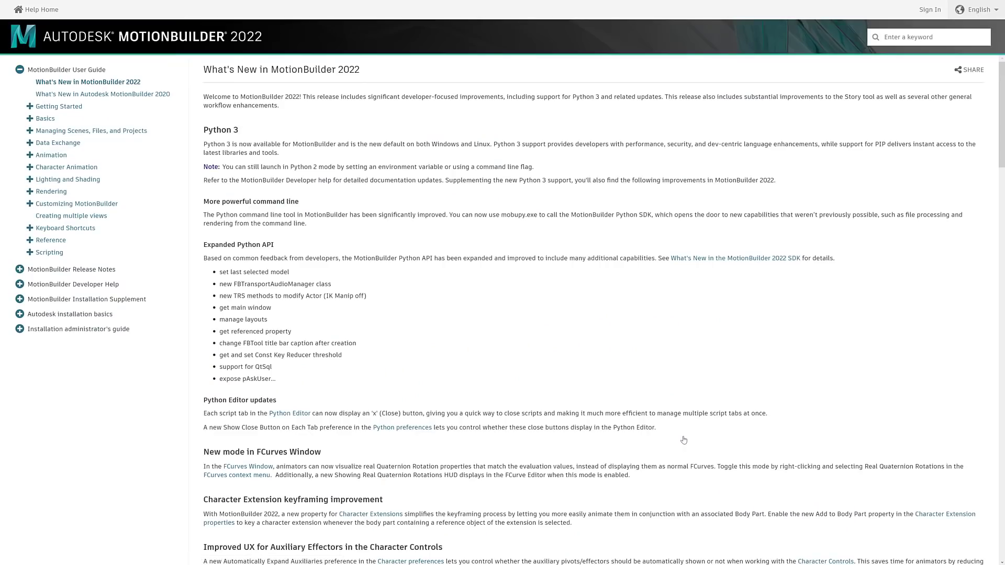
{"action": "scroll", "coordinate": [683, 440], "scroll_direction": "down", "scroll_amount": 4}
{"action": "scroll", "coordinate": [683, 441], "scroll_direction": "down", "scroll_amount": 4}
{"action": "scroll", "coordinate": [613, 464], "scroll_direction": "down", "scroll_amount": 5}
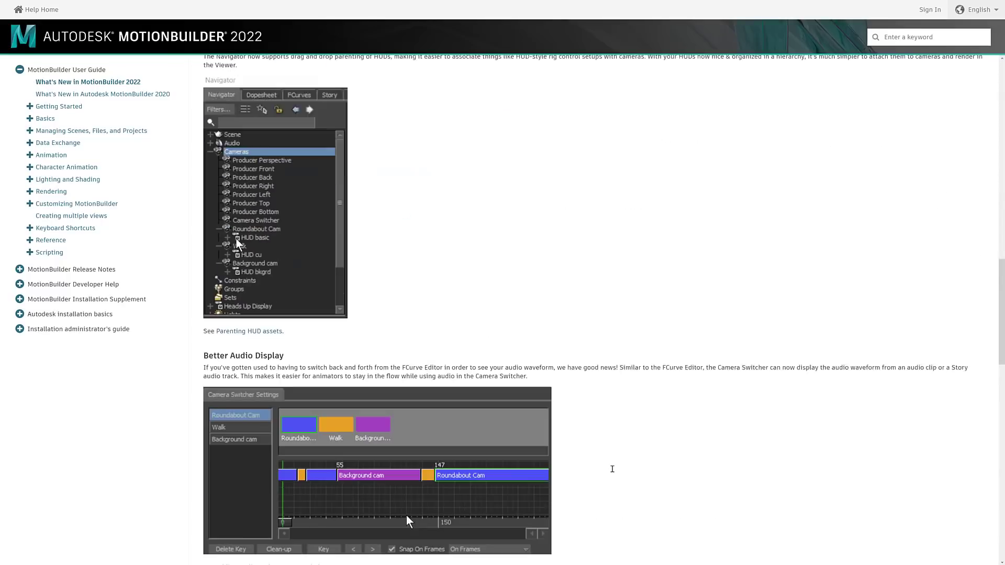
{"action": "scroll", "coordinate": [611, 469], "scroll_direction": "up", "scroll_amount": 3}
{"action": "scroll", "coordinate": [612, 469], "scroll_direction": "up", "scroll_amount": 8}
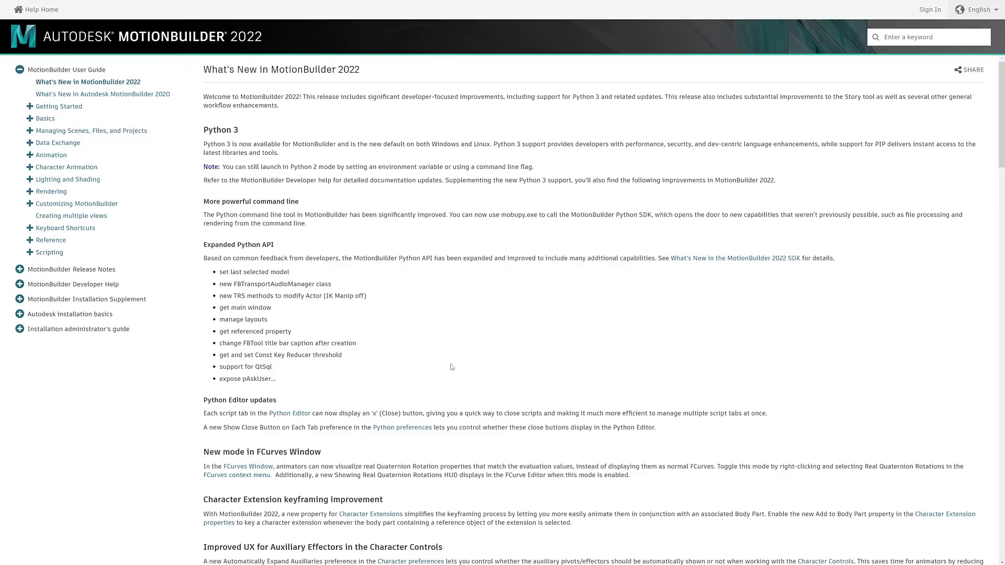
{"action": "scroll", "coordinate": [454, 367], "scroll_direction": "down", "scroll_amount": 1}
{"action": "scroll", "coordinate": [433, 291], "scroll_direction": "down", "scroll_amount": 1}
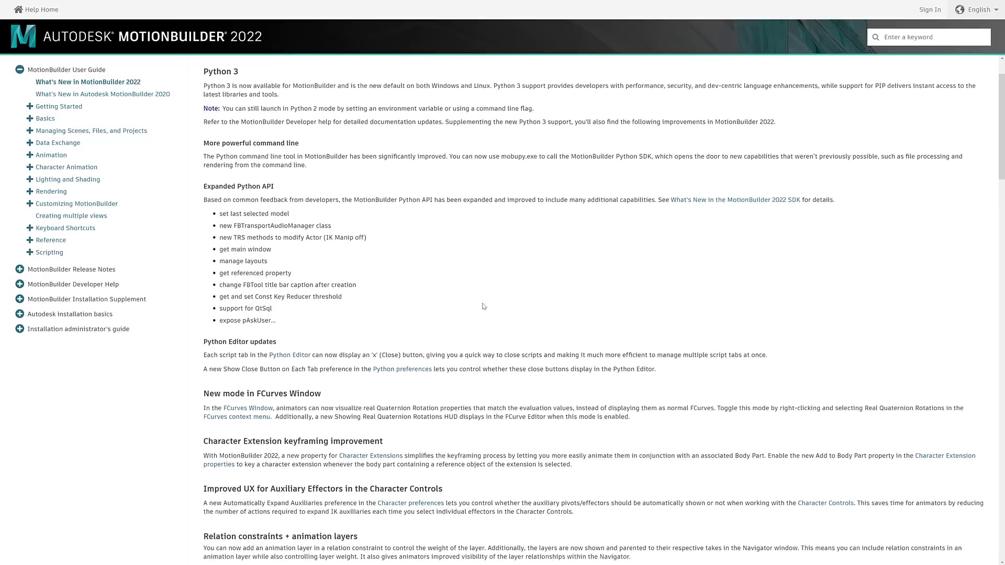
{"action": "scroll", "coordinate": [483, 301], "scroll_direction": "down", "scroll_amount": 4}
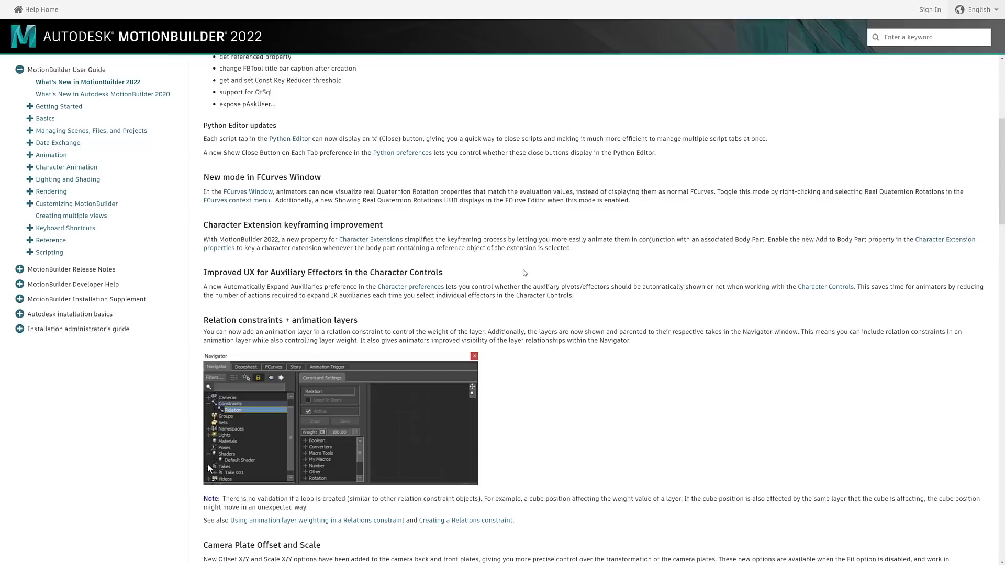
{"action": "scroll", "coordinate": [518, 271], "scroll_direction": "down", "scroll_amount": 1}
{"action": "scroll", "coordinate": [628, 319], "scroll_direction": "down", "scroll_amount": 1}
{"action": "scroll", "coordinate": [628, 319], "scroll_direction": "down", "scroll_amount": 1}
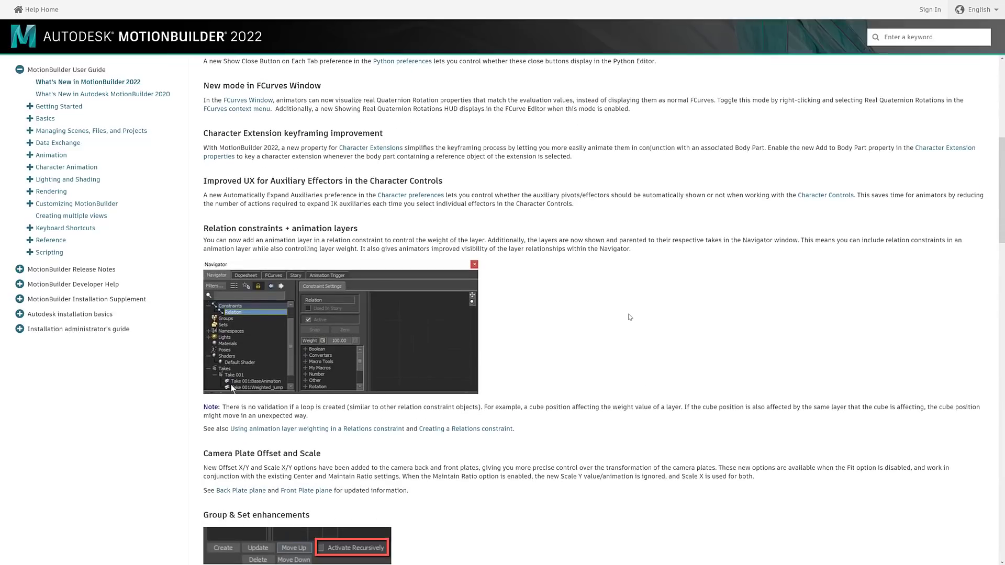
{"action": "scroll", "coordinate": [628, 319], "scroll_direction": "down", "scroll_amount": 1}
{"action": "scroll", "coordinate": [628, 319], "scroll_direction": "down", "scroll_amount": 1}
{"action": "scroll", "coordinate": [629, 317], "scroll_direction": "down", "scroll_amount": 2}
{"action": "scroll", "coordinate": [629, 317], "scroll_direction": "down", "scroll_amount": 1}
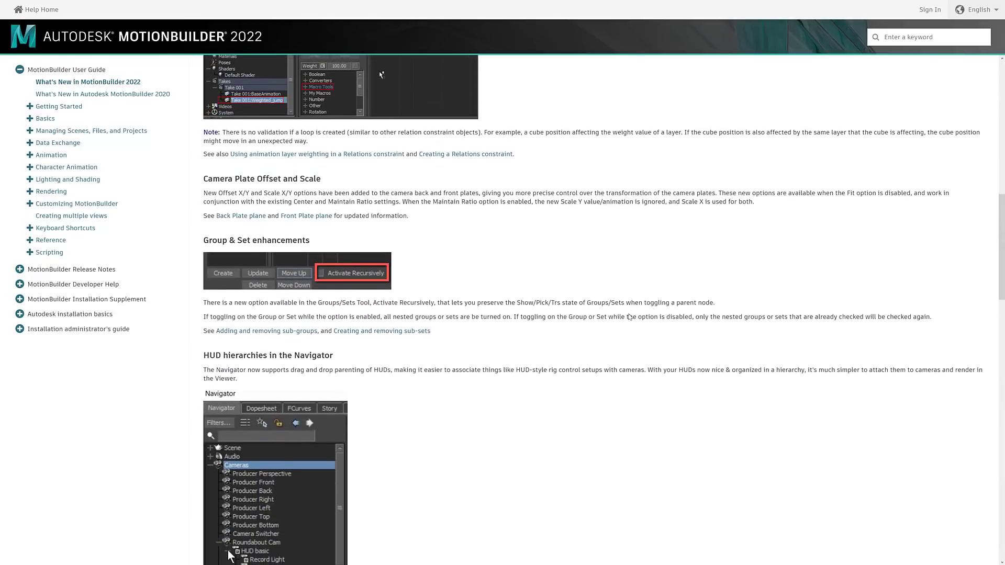
{"action": "scroll", "coordinate": [187, 190], "scroll_direction": "down", "scroll_amount": 1}
{"action": "scroll", "coordinate": [463, 212], "scroll_direction": "down", "scroll_amount": 2}
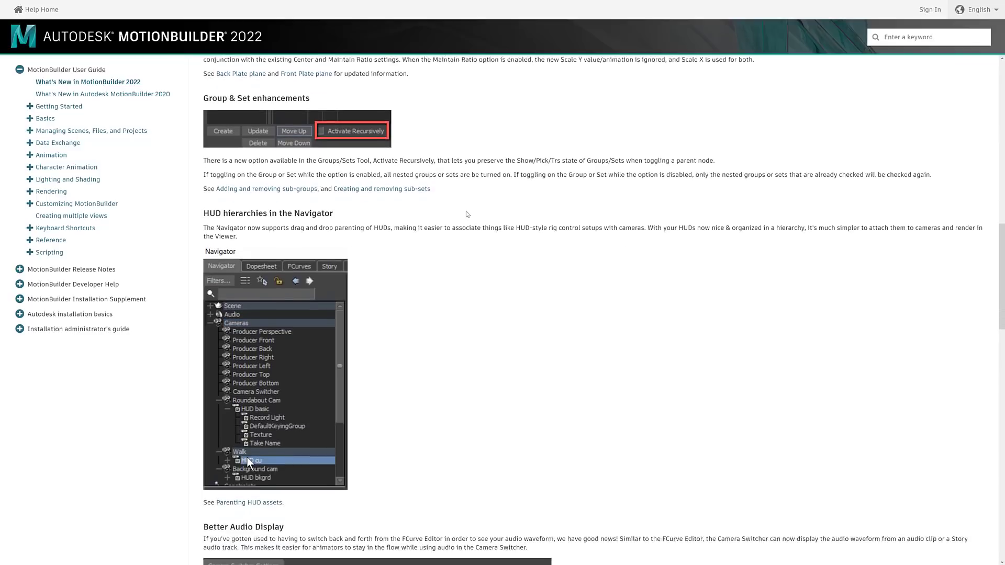
{"action": "scroll", "coordinate": [467, 217], "scroll_direction": "down", "scroll_amount": 1}
{"action": "scroll", "coordinate": [471, 220], "scroll_direction": "down", "scroll_amount": 2}
{"action": "scroll", "coordinate": [470, 221], "scroll_direction": "down", "scroll_amount": 2}
{"action": "scroll", "coordinate": [471, 221], "scroll_direction": "down", "scroll_amount": 2}
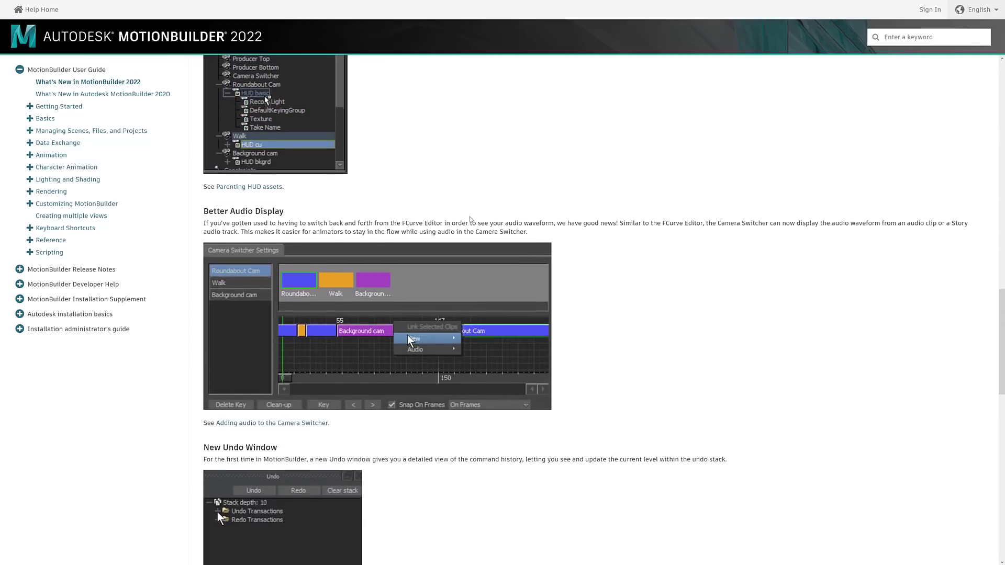
{"action": "scroll", "coordinate": [471, 221], "scroll_direction": "down", "scroll_amount": 1}
{"action": "scroll", "coordinate": [503, 315], "scroll_direction": "down", "scroll_amount": 2}
{"action": "scroll", "coordinate": [510, 322], "scroll_direction": "down", "scroll_amount": 2}
{"action": "scroll", "coordinate": [503, 319], "scroll_direction": "down", "scroll_amount": 1}
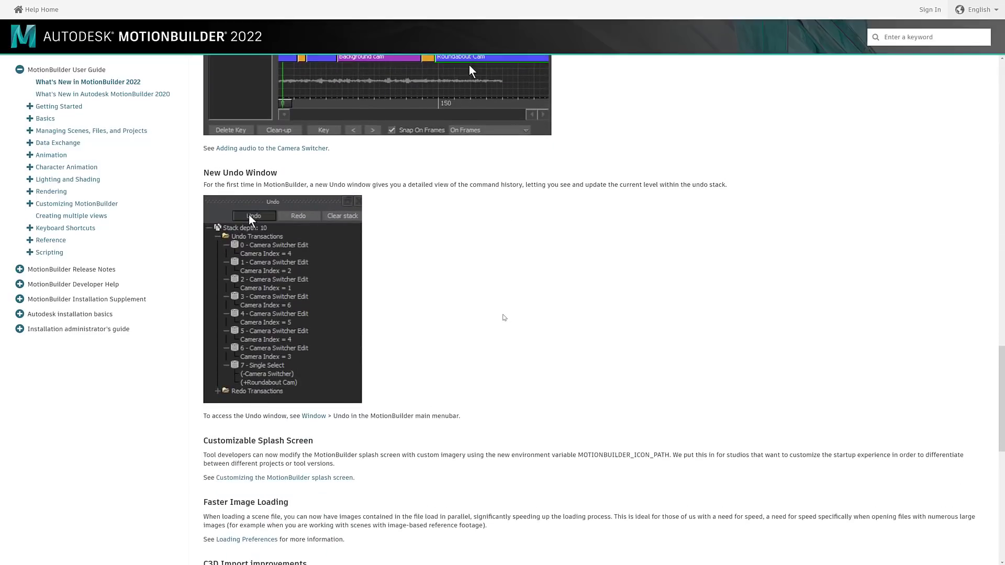
{"action": "scroll", "coordinate": [503, 318], "scroll_direction": "down", "scroll_amount": 2}
{"action": "scroll", "coordinate": [498, 313], "scroll_direction": "down", "scroll_amount": 1}
{"action": "scroll", "coordinate": [495, 308], "scroll_direction": "down", "scroll_amount": 2}
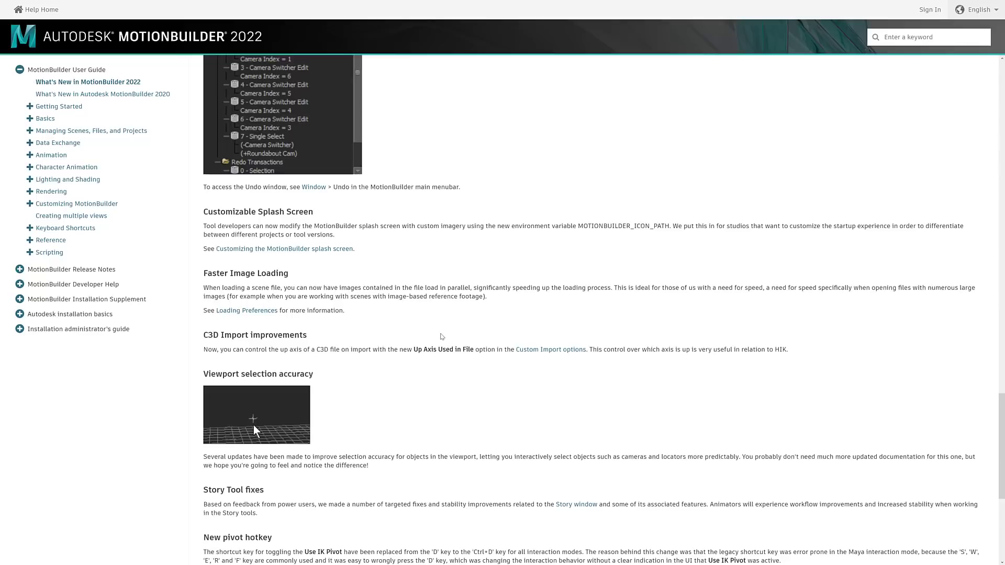
{"action": "scroll", "coordinate": [442, 336], "scroll_direction": "down", "scroll_amount": 2}
{"action": "scroll", "coordinate": [441, 336], "scroll_direction": "down", "scroll_amount": 1}
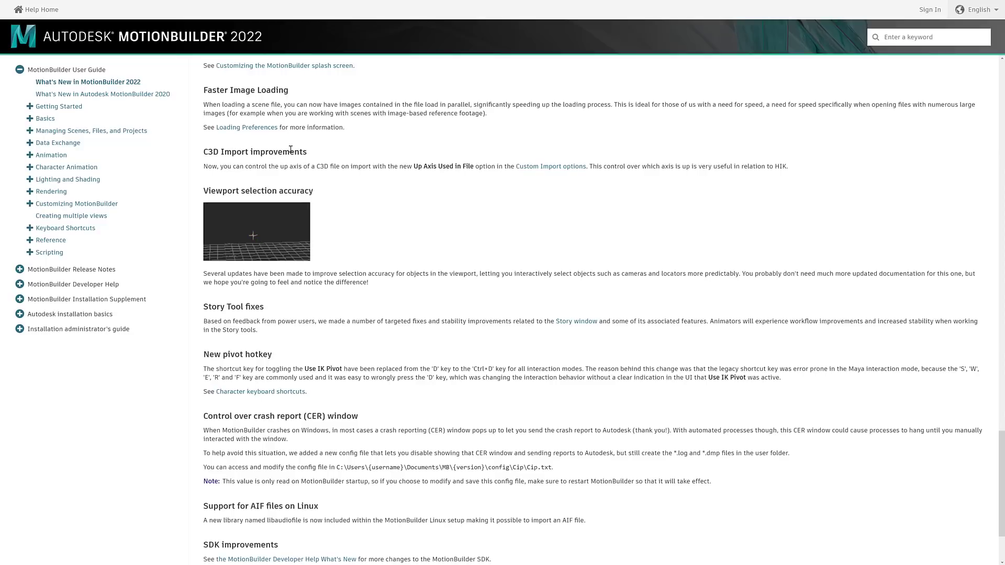
{"action": "scroll", "coordinate": [226, 394], "scroll_direction": "down", "scroll_amount": 3}
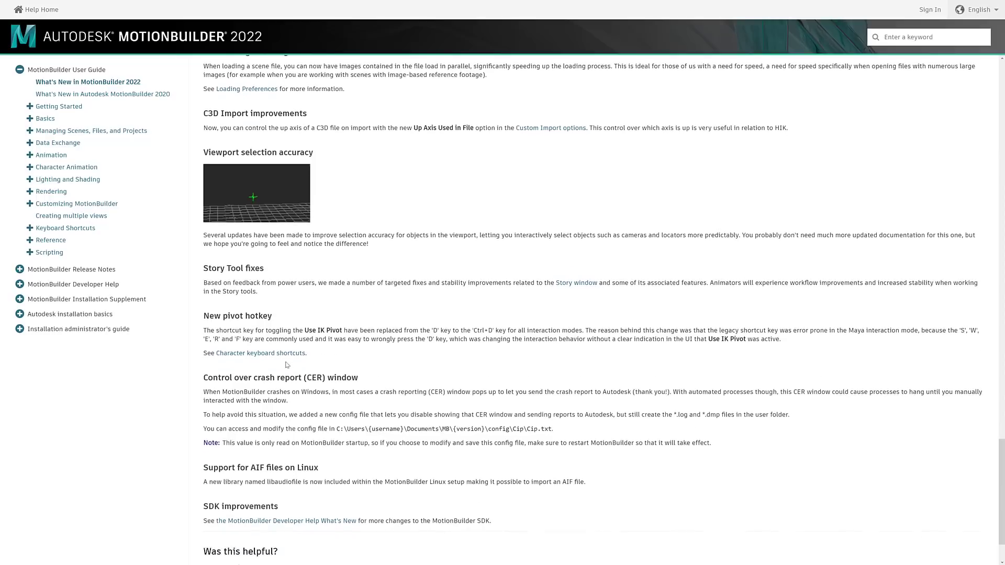
{"action": "scroll", "coordinate": [327, 366], "scroll_direction": "down", "scroll_amount": 2}
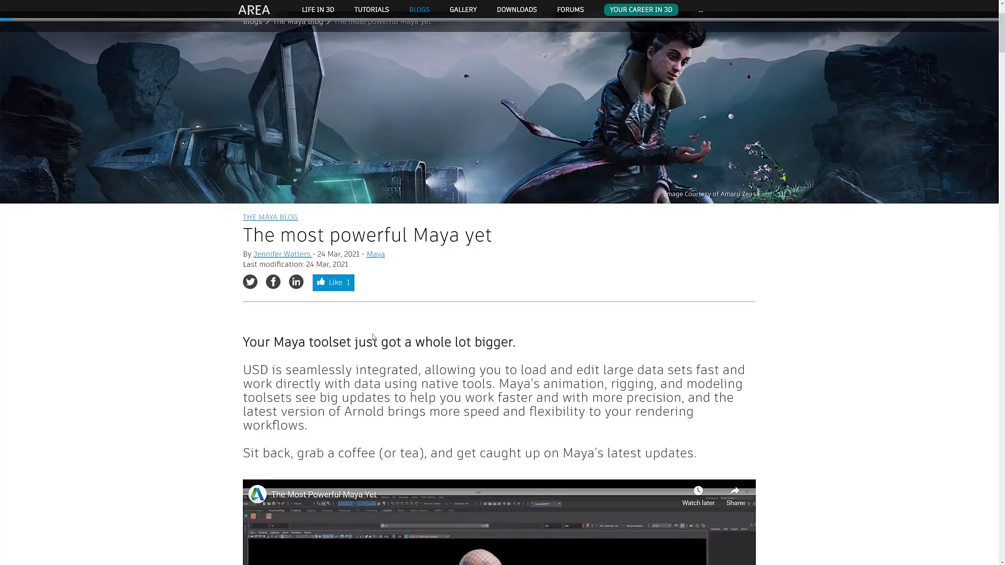
{"action": "scroll", "coordinate": [435, 128], "scroll_direction": "up", "scroll_amount": 3}
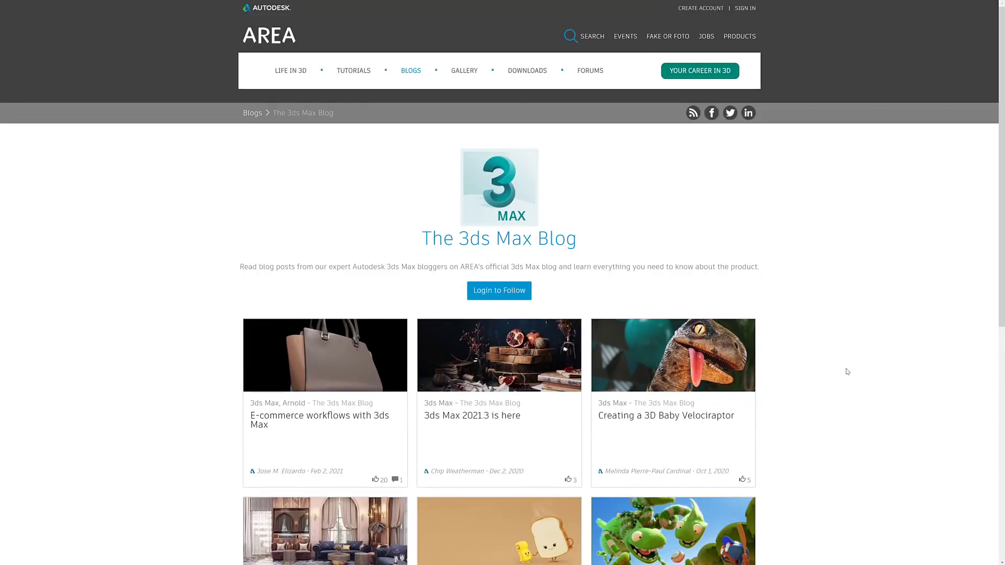
{"action": "scroll", "coordinate": [847, 371], "scroll_direction": "down", "scroll_amount": 5}
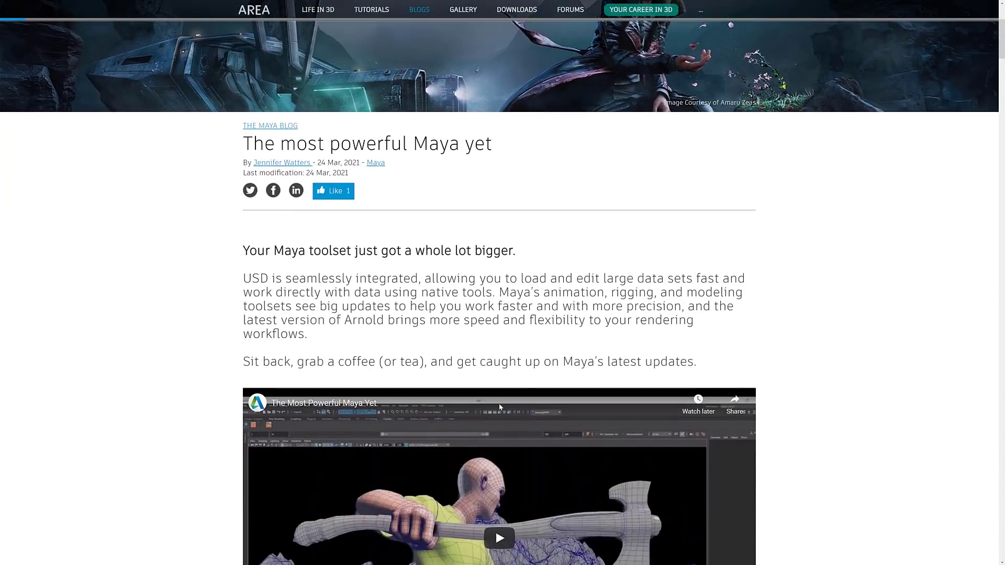
{"action": "scroll", "coordinate": [499, 407], "scroll_direction": "down", "scroll_amount": 3}
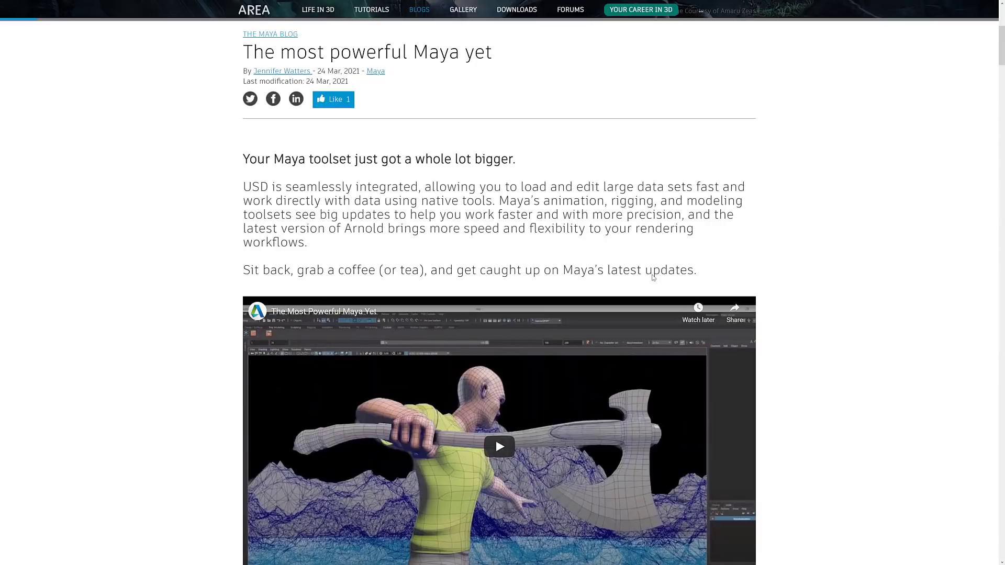
{"action": "scroll", "coordinate": [653, 276], "scroll_direction": "down", "scroll_amount": 5}
{"action": "scroll", "coordinate": [374, 122], "scroll_direction": "down", "scroll_amount": 5}
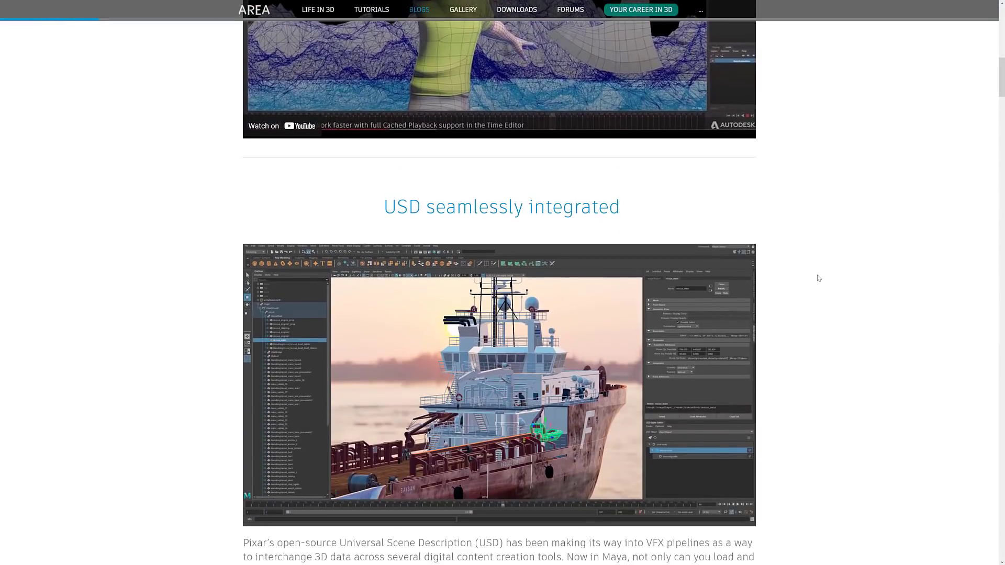
{"action": "scroll", "coordinate": [374, 123], "scroll_direction": "down", "scroll_amount": 2}
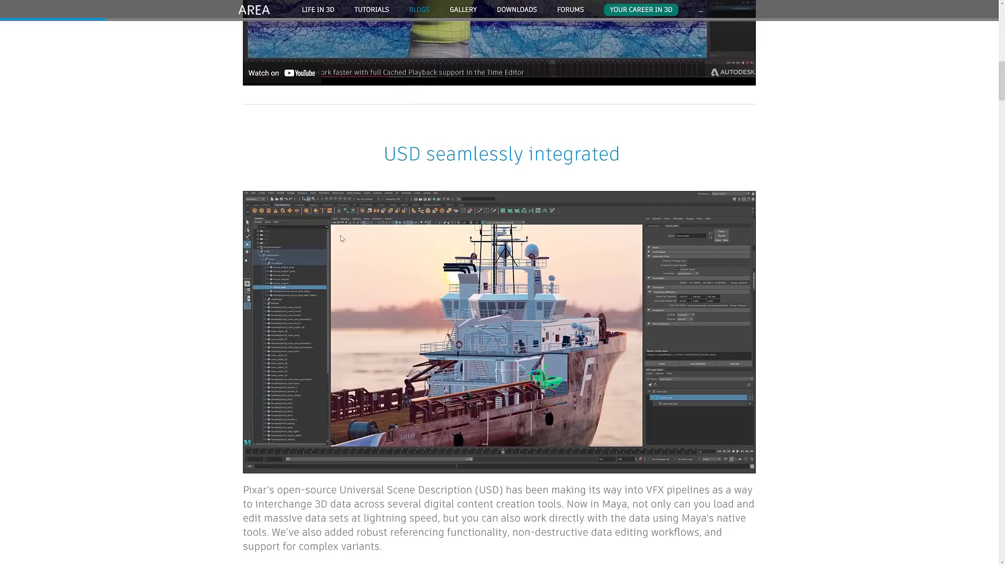
{"action": "scroll", "coordinate": [368, 236], "scroll_direction": "down", "scroll_amount": 3}
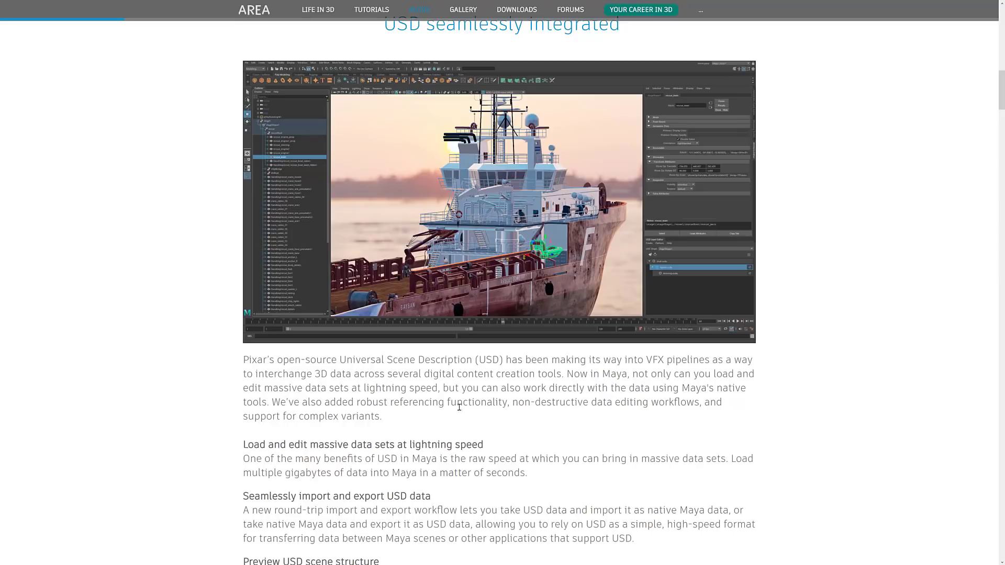
{"action": "scroll", "coordinate": [554, 416], "scroll_direction": "down", "scroll_amount": 1}
{"action": "scroll", "coordinate": [555, 416], "scroll_direction": "down", "scroll_amount": 1}
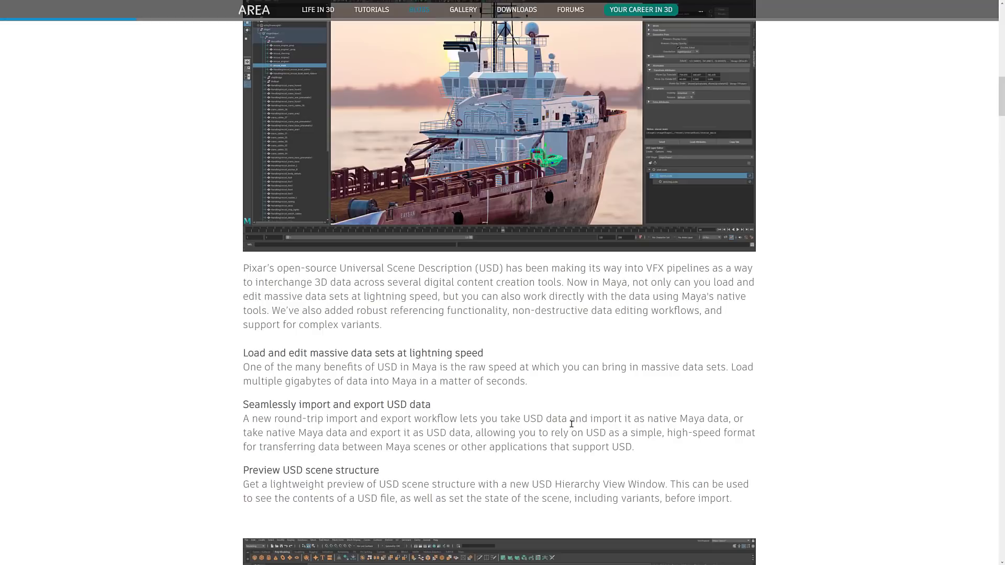
{"action": "scroll", "coordinate": [571, 425], "scroll_direction": "down", "scroll_amount": 2}
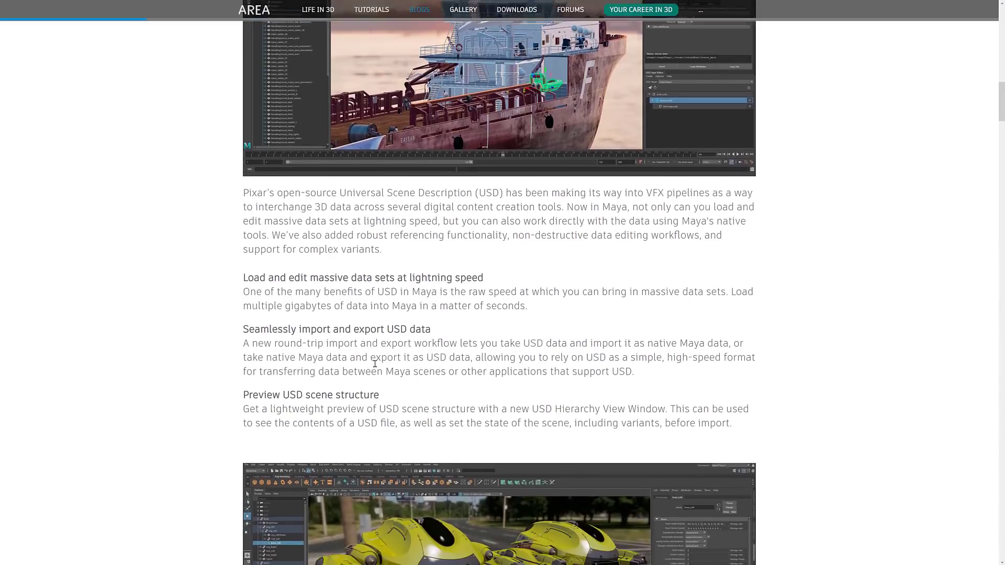
{"action": "scroll", "coordinate": [471, 393], "scroll_direction": "down", "scroll_amount": 2}
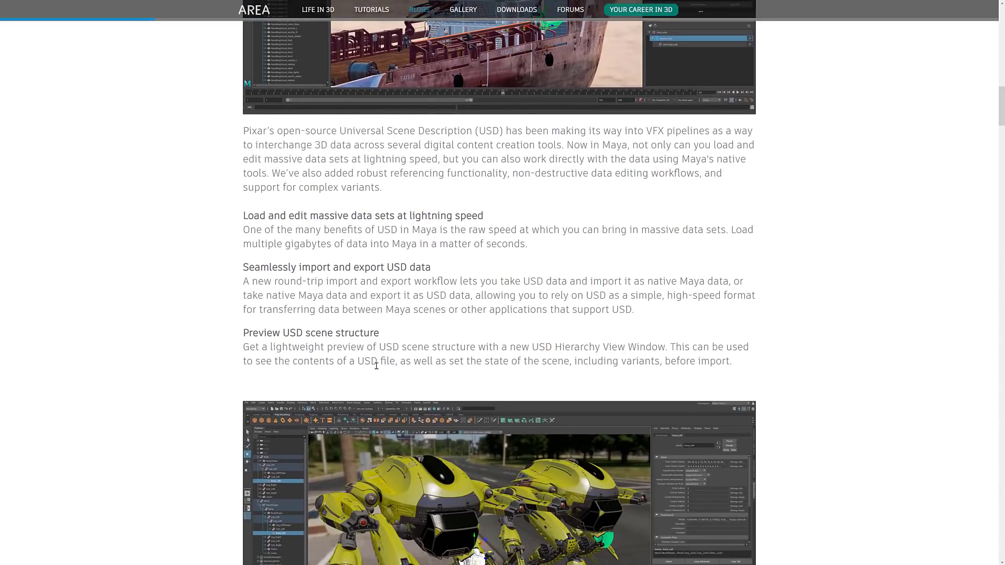
{"action": "scroll", "coordinate": [377, 365], "scroll_direction": "down", "scroll_amount": 2}
{"action": "scroll", "coordinate": [361, 298], "scroll_direction": "down", "scroll_amount": 2}
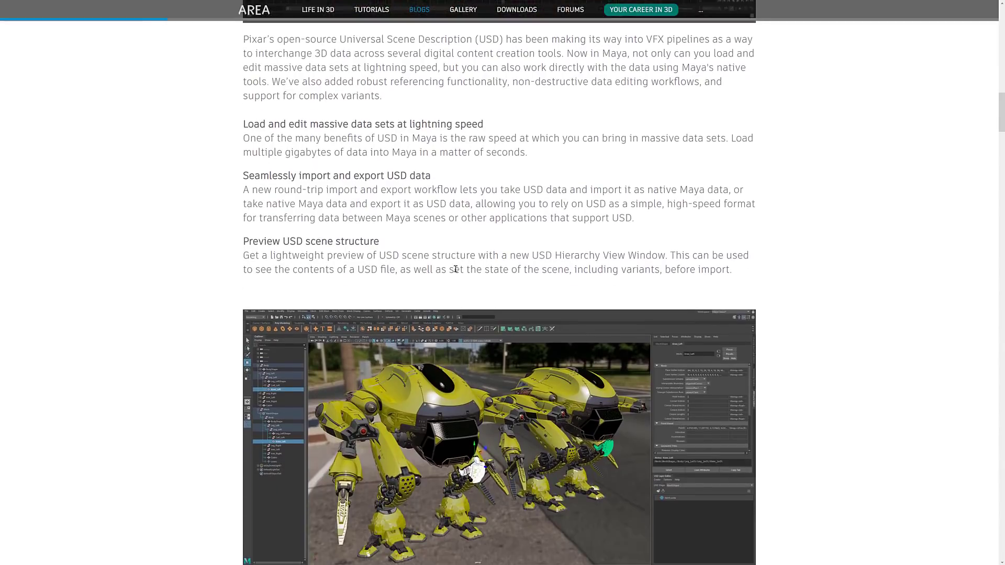
{"action": "scroll", "coordinate": [349, 237], "scroll_direction": "down", "scroll_amount": 3}
{"action": "scroll", "coordinate": [350, 238], "scroll_direction": "down", "scroll_amount": 3}
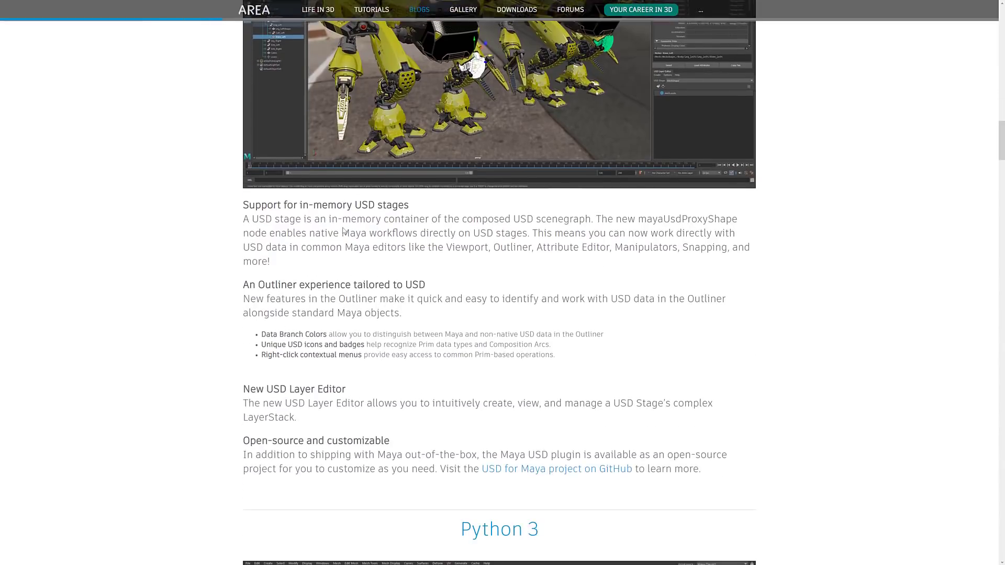
{"action": "scroll", "coordinate": [314, 228], "scroll_direction": "down", "scroll_amount": 2}
{"action": "scroll", "coordinate": [389, 209], "scroll_direction": "down", "scroll_amount": 2}
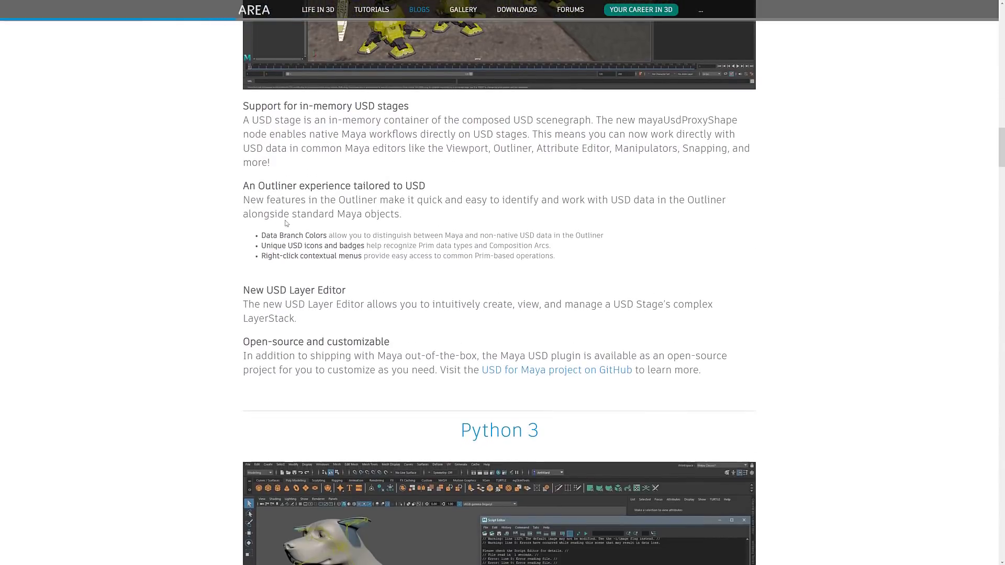
{"action": "scroll", "coordinate": [405, 201], "scroll_direction": "down", "scroll_amount": 2}
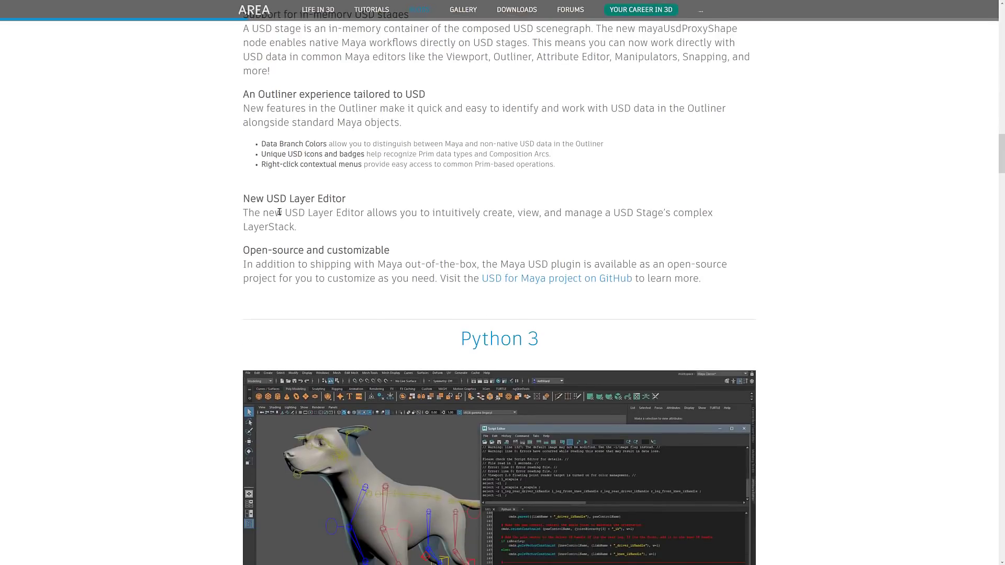
{"action": "scroll", "coordinate": [314, 235], "scroll_direction": "down", "scroll_amount": 1}
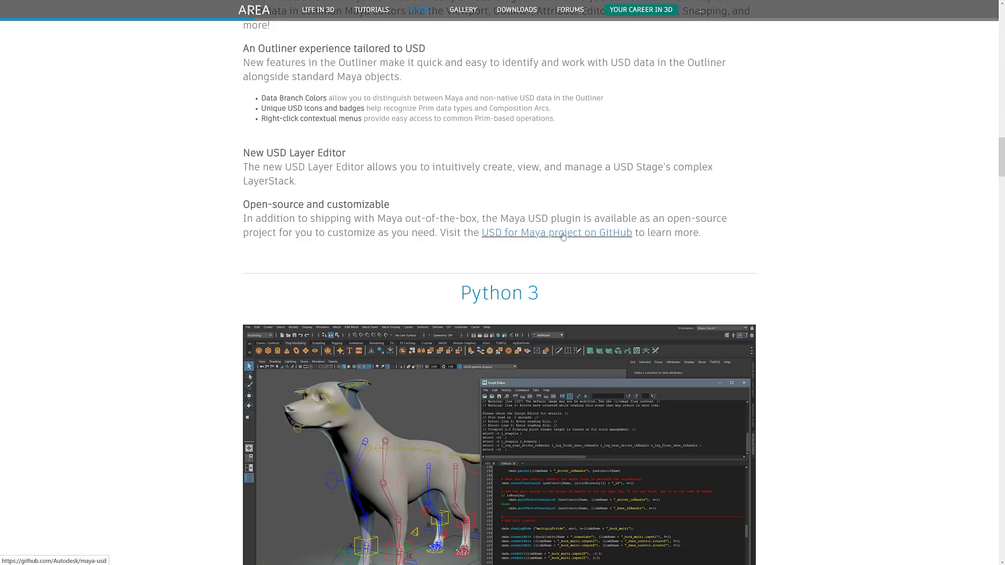
{"action": "scroll", "coordinate": [370, 298], "scroll_direction": "down", "scroll_amount": 10}
{"action": "scroll", "coordinate": [369, 298], "scroll_direction": "down", "scroll_amount": 2}
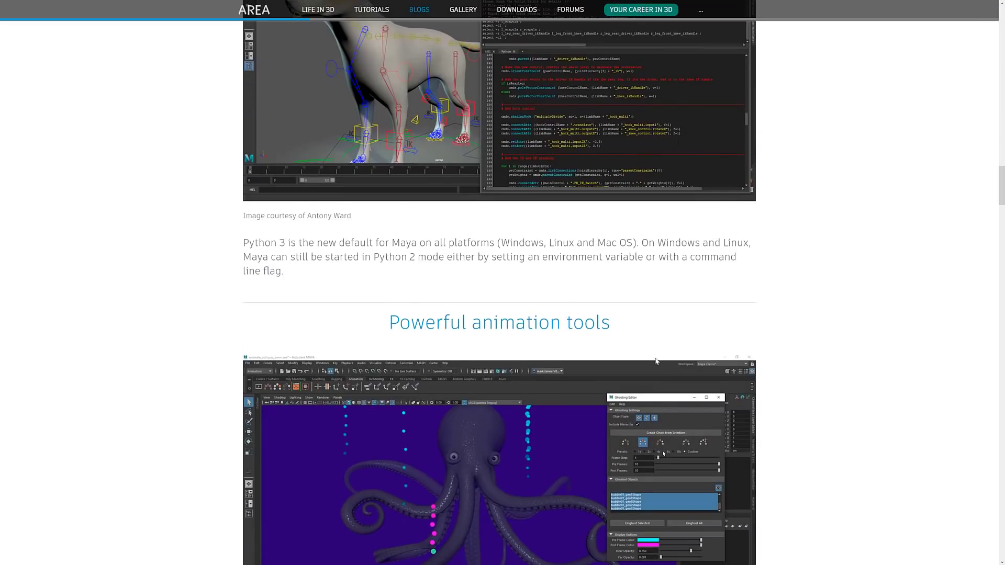
{"action": "scroll", "coordinate": [574, 310], "scroll_direction": "up", "scroll_amount": 3}
{"action": "scroll", "coordinate": [743, 344], "scroll_direction": "up", "scroll_amount": 1}
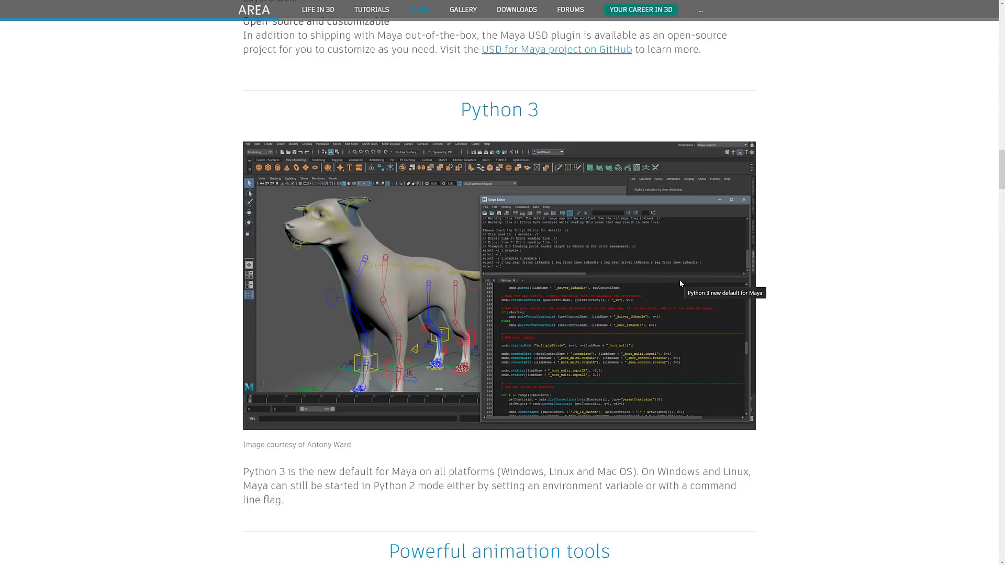
{"action": "scroll", "coordinate": [733, 308], "scroll_direction": "down", "scroll_amount": 4}
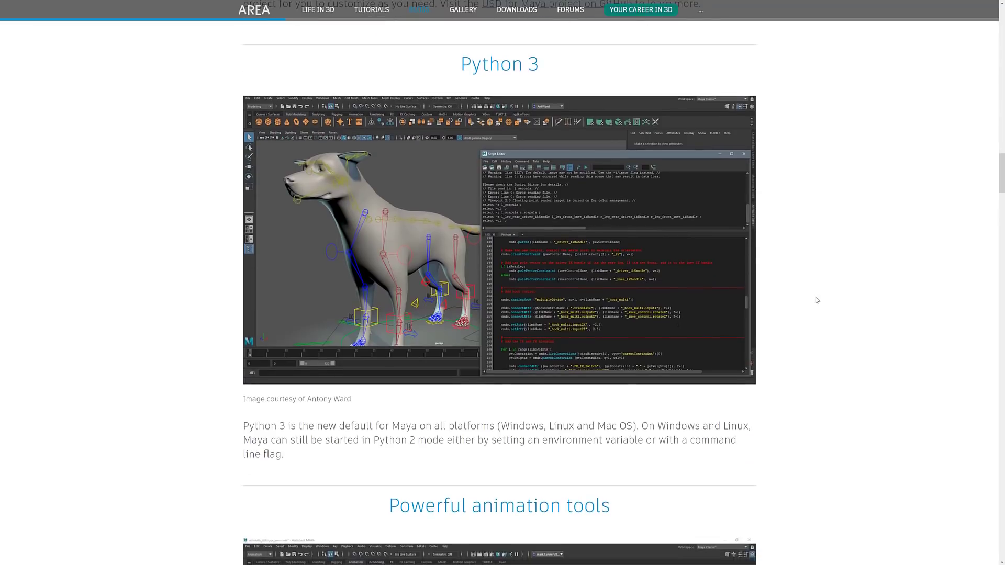
{"action": "scroll", "coordinate": [733, 308], "scroll_direction": "down", "scroll_amount": 4}
{"action": "scroll", "coordinate": [732, 308], "scroll_direction": "down", "scroll_amount": 3}
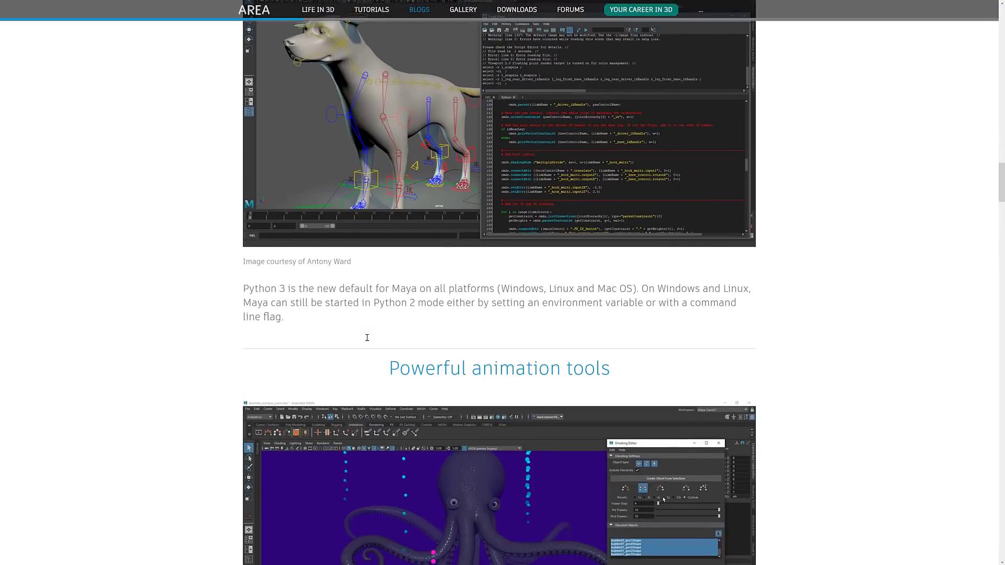
{"action": "scroll", "coordinate": [366, 336], "scroll_direction": "down", "scroll_amount": 2}
{"action": "scroll", "coordinate": [338, 321], "scroll_direction": "down", "scroll_amount": 2}
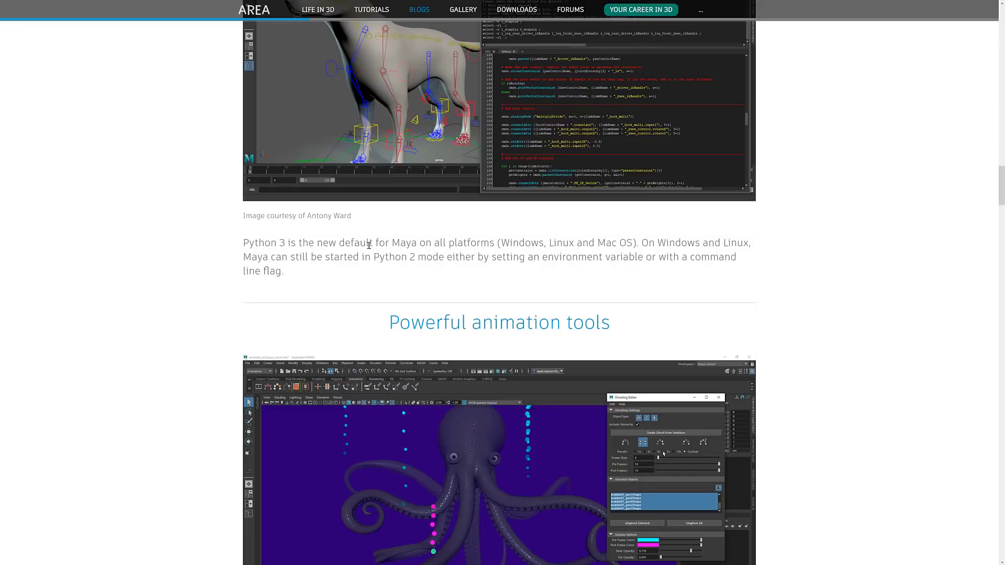
{"action": "scroll", "coordinate": [441, 259], "scroll_direction": "down", "scroll_amount": 3}
{"action": "scroll", "coordinate": [455, 274], "scroll_direction": "down", "scroll_amount": 2}
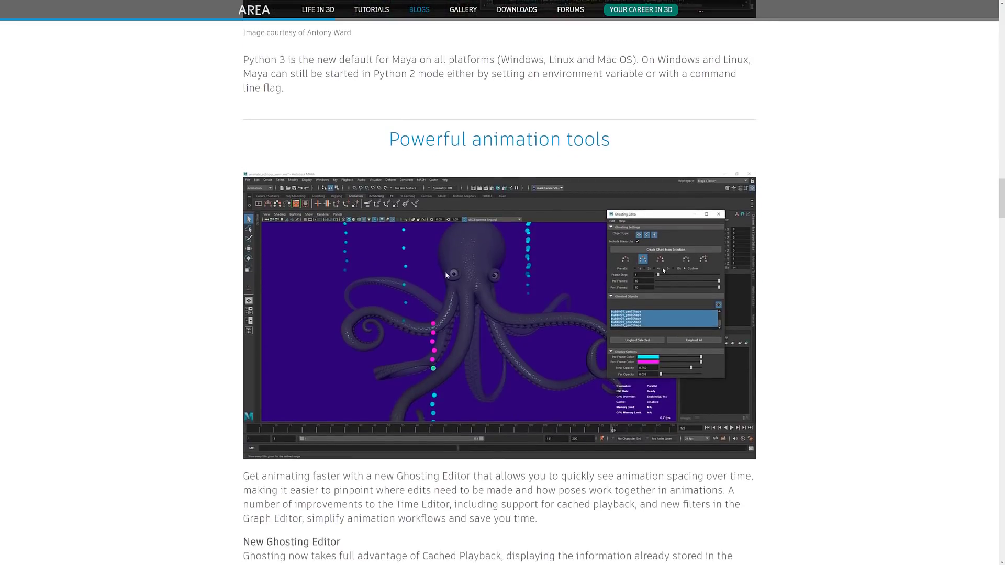
{"action": "scroll", "coordinate": [446, 271], "scroll_direction": "down", "scroll_amount": 2}
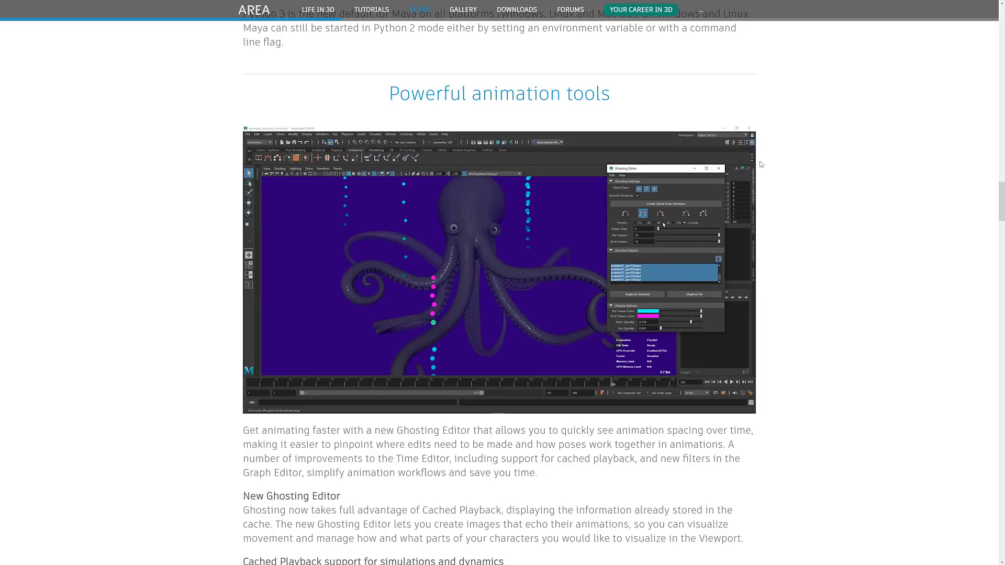
{"action": "scroll", "coordinate": [759, 204], "scroll_direction": "down", "scroll_amount": 3}
{"action": "scroll", "coordinate": [471, 235], "scroll_direction": "down", "scroll_amount": 2}
{"action": "scroll", "coordinate": [324, 333], "scroll_direction": "down", "scroll_amount": 2}
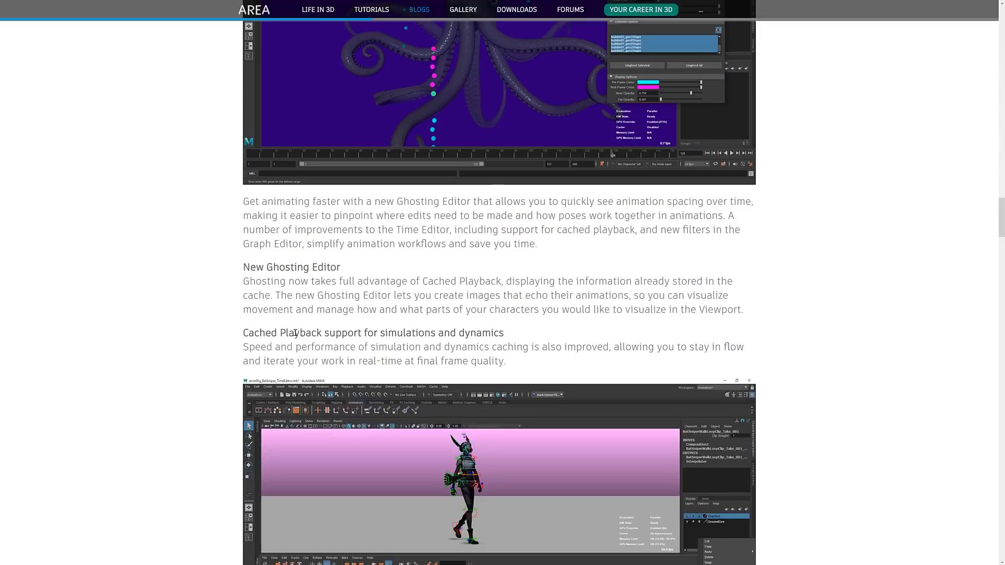
{"action": "scroll", "coordinate": [503, 315], "scroll_direction": "down", "scroll_amount": 2}
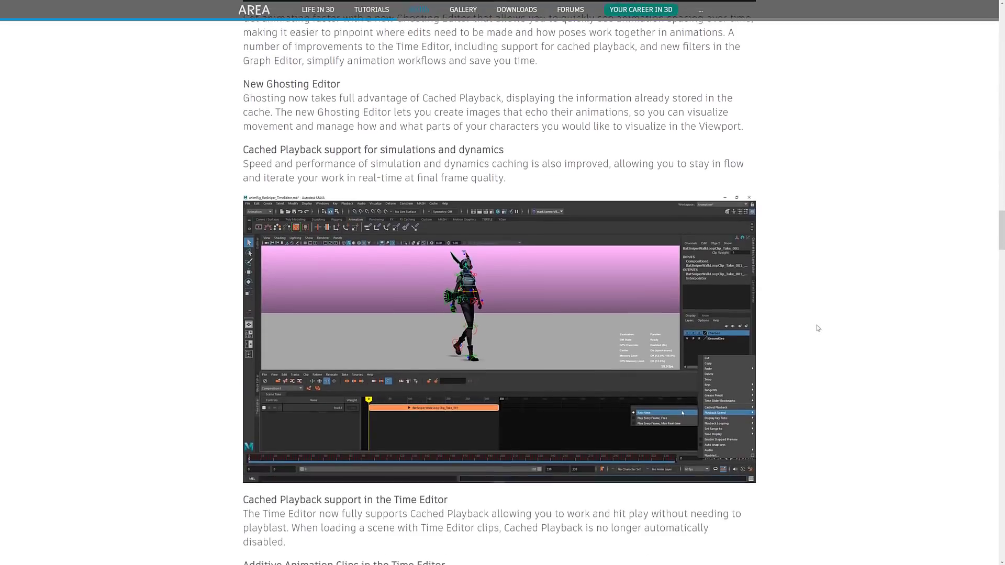
{"action": "scroll", "coordinate": [502, 314], "scroll_direction": "down", "scroll_amount": 2}
{"action": "scroll", "coordinate": [828, 347], "scroll_direction": "down", "scroll_amount": 1}
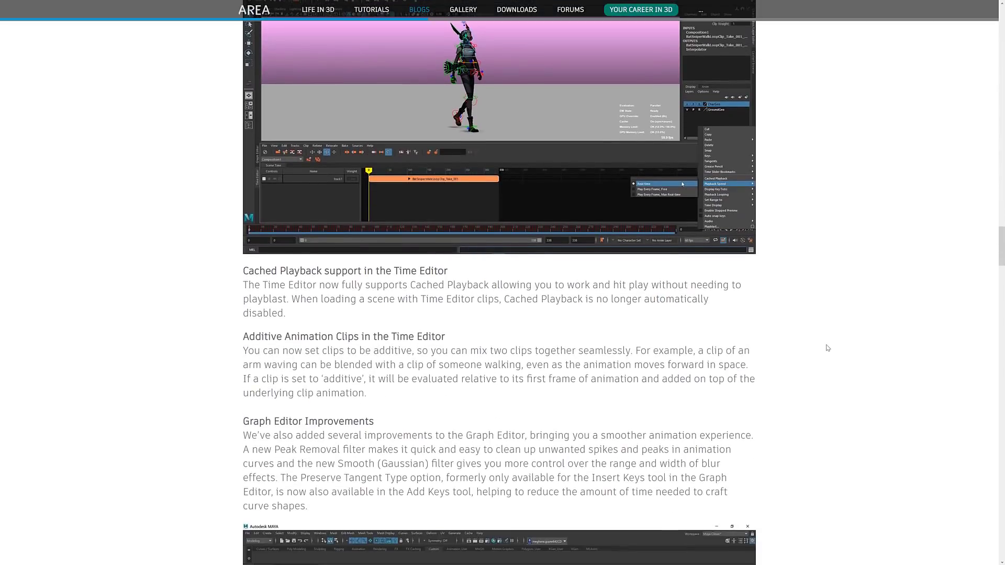
{"action": "scroll", "coordinate": [828, 348], "scroll_direction": "down", "scroll_amount": 1}
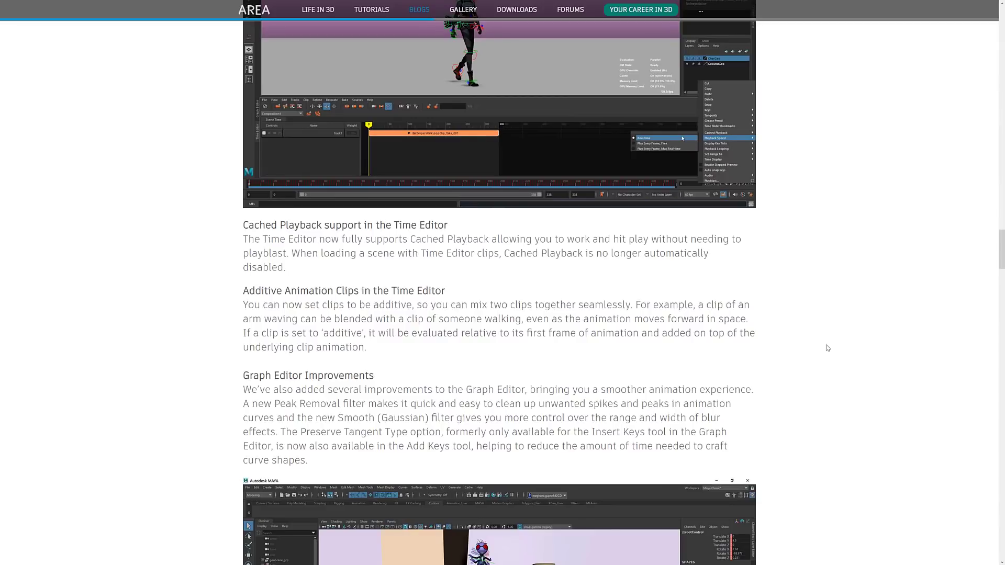
{"action": "scroll", "coordinate": [828, 348], "scroll_direction": "down", "scroll_amount": 2}
{"action": "scroll", "coordinate": [828, 348], "scroll_direction": "down", "scroll_amount": 3}
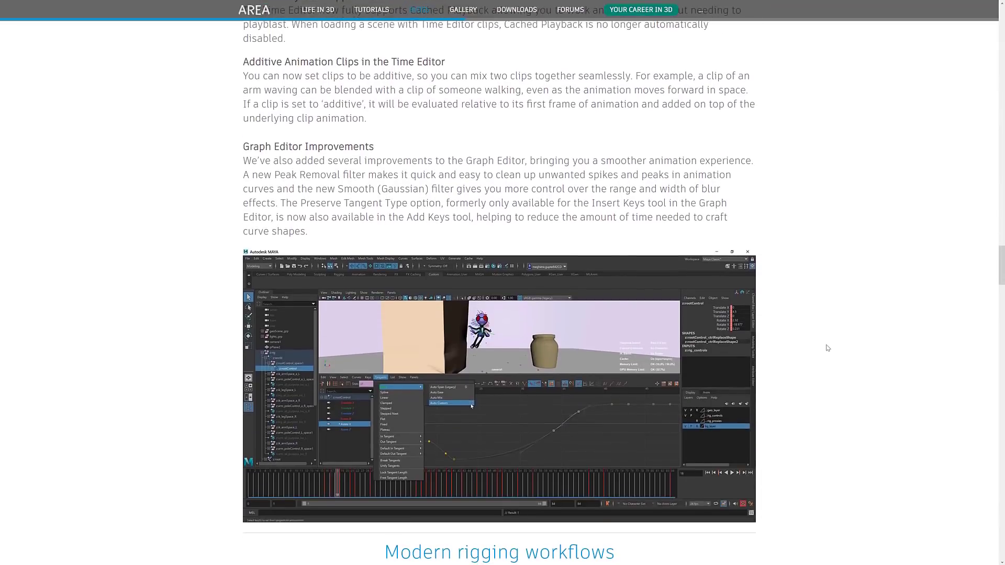
{"action": "scroll", "coordinate": [828, 348], "scroll_direction": "down", "scroll_amount": 3}
{"action": "scroll", "coordinate": [828, 348], "scroll_direction": "down", "scroll_amount": 3}
{"action": "scroll", "coordinate": [828, 347], "scroll_direction": "down", "scroll_amount": 1}
{"action": "scroll", "coordinate": [828, 347], "scroll_direction": "down", "scroll_amount": 1}
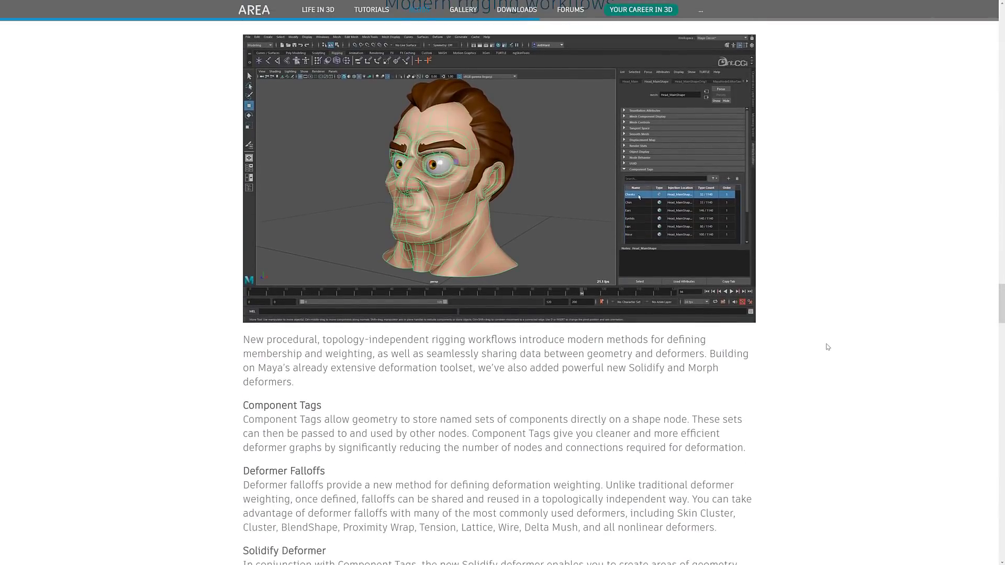
{"action": "scroll", "coordinate": [827, 347], "scroll_direction": "down", "scroll_amount": 1}
{"action": "scroll", "coordinate": [356, 418], "scroll_direction": "down", "scroll_amount": 1}
{"action": "scroll", "coordinate": [330, 375], "scroll_direction": "down", "scroll_amount": 2}
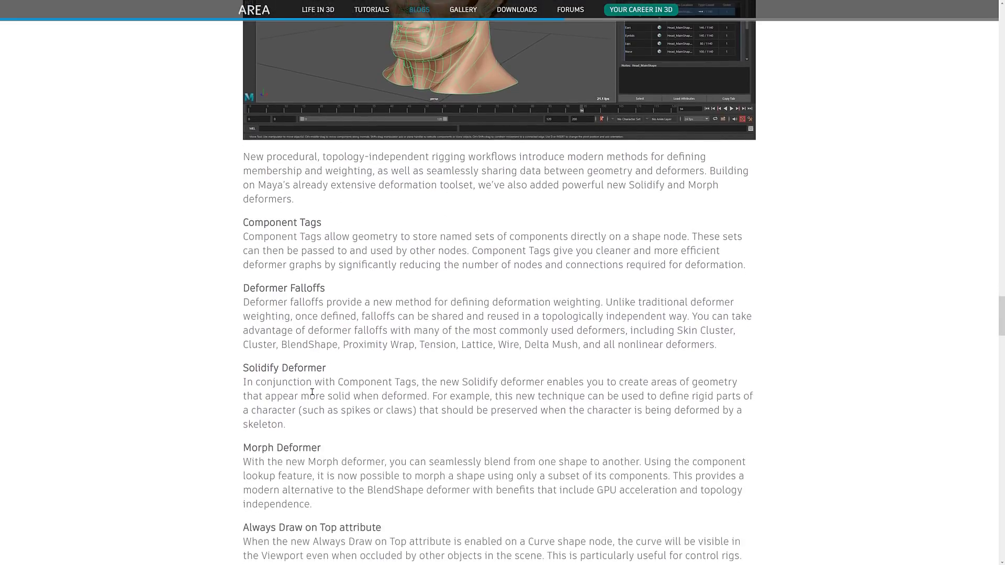
{"action": "scroll", "coordinate": [287, 381], "scroll_direction": "down", "scroll_amount": 1}
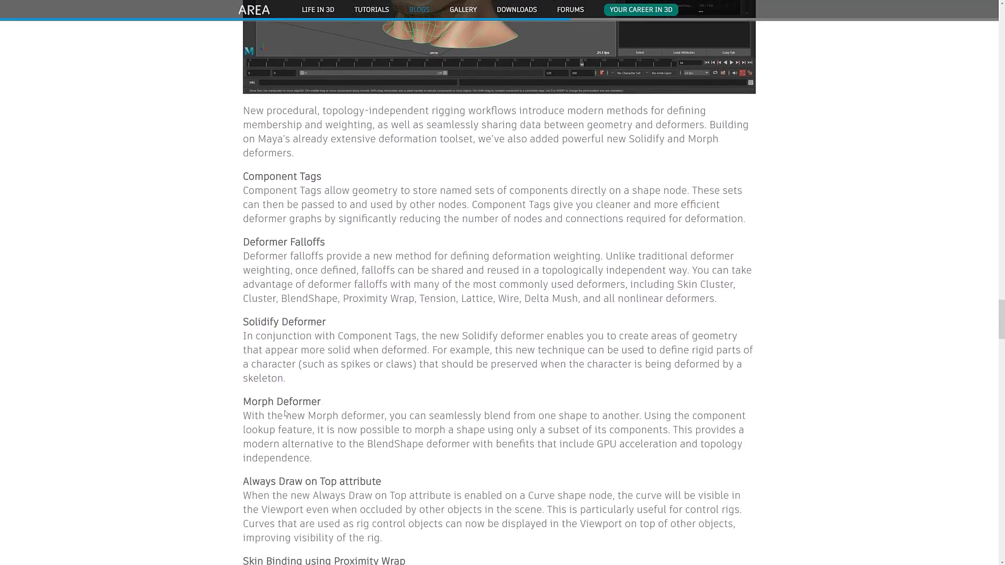
{"action": "scroll", "coordinate": [357, 411], "scroll_direction": "down", "scroll_amount": 1}
{"action": "scroll", "coordinate": [357, 410], "scroll_direction": "down", "scroll_amount": 1}
{"action": "scroll", "coordinate": [293, 392], "scroll_direction": "down", "scroll_amount": 1}
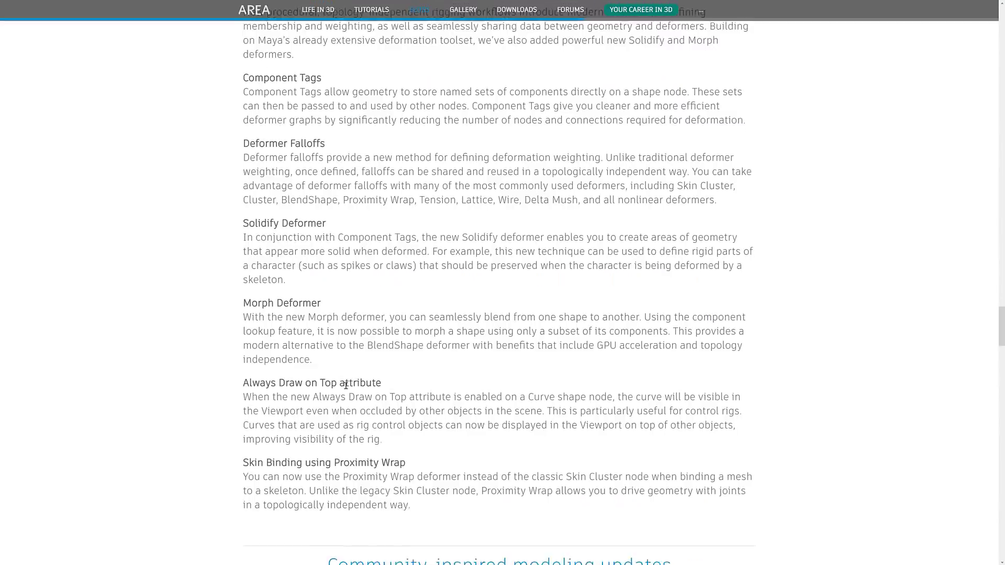
{"action": "scroll", "coordinate": [292, 392], "scroll_direction": "down", "scroll_amount": 1}
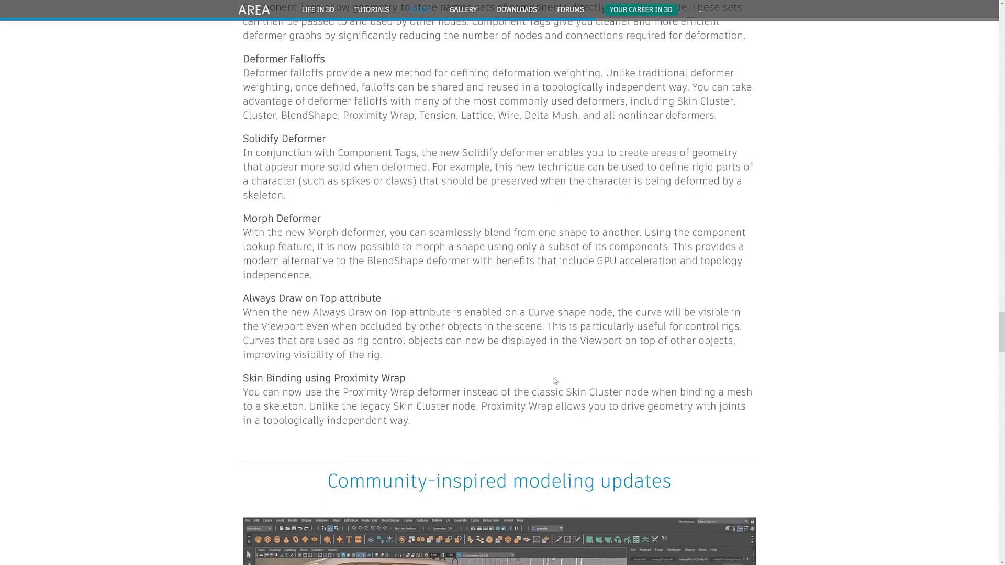
{"action": "scroll", "coordinate": [425, 378], "scroll_direction": "down", "scroll_amount": 3}
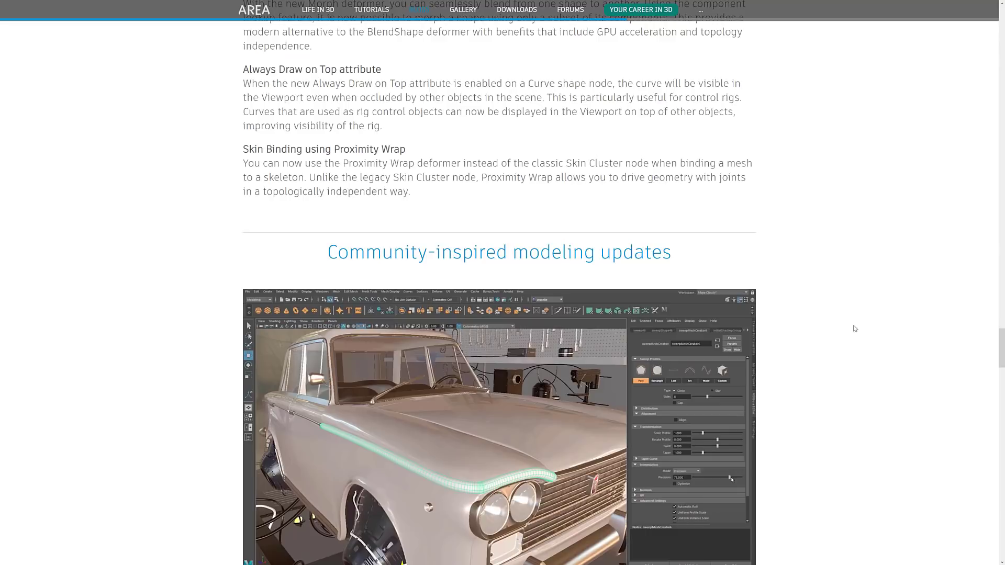
{"action": "scroll", "coordinate": [855, 328], "scroll_direction": "down", "scroll_amount": 1}
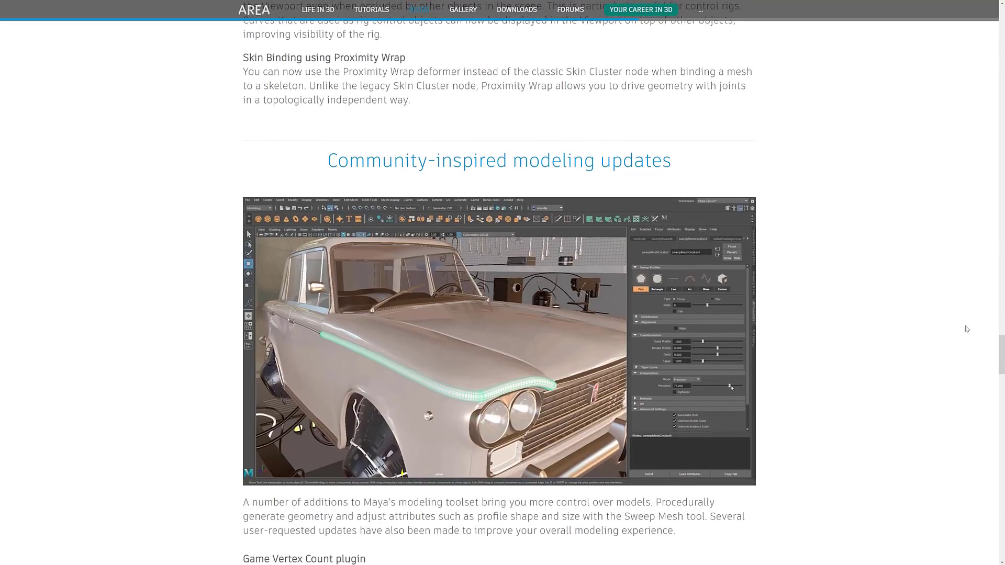
{"action": "scroll", "coordinate": [799, 338], "scroll_direction": "down", "scroll_amount": 1}
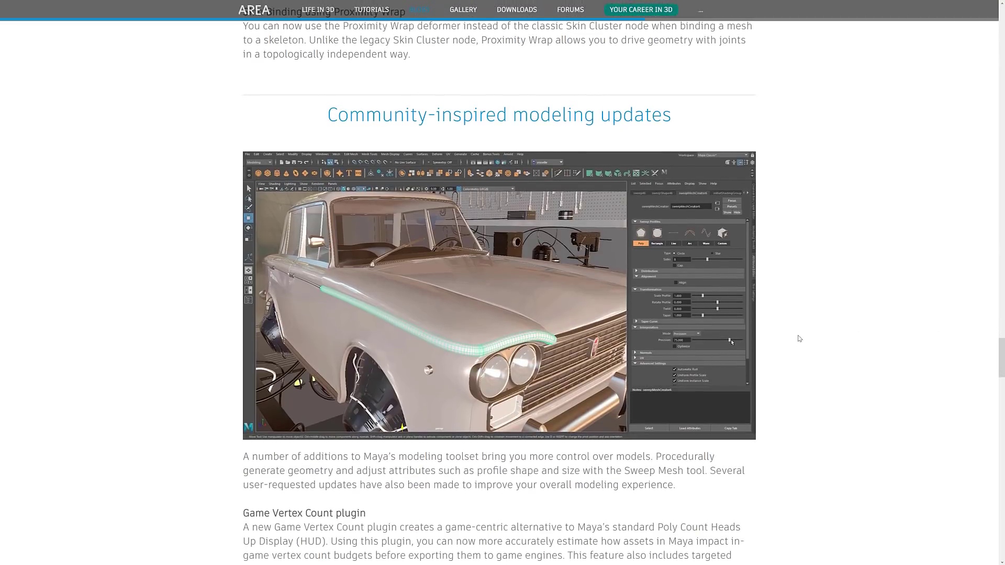
{"action": "scroll", "coordinate": [799, 338], "scroll_direction": "down", "scroll_amount": 1}
{"action": "scroll", "coordinate": [799, 338], "scroll_direction": "down", "scroll_amount": 1}
{"action": "scroll", "coordinate": [800, 339], "scroll_direction": "down", "scroll_amount": 1}
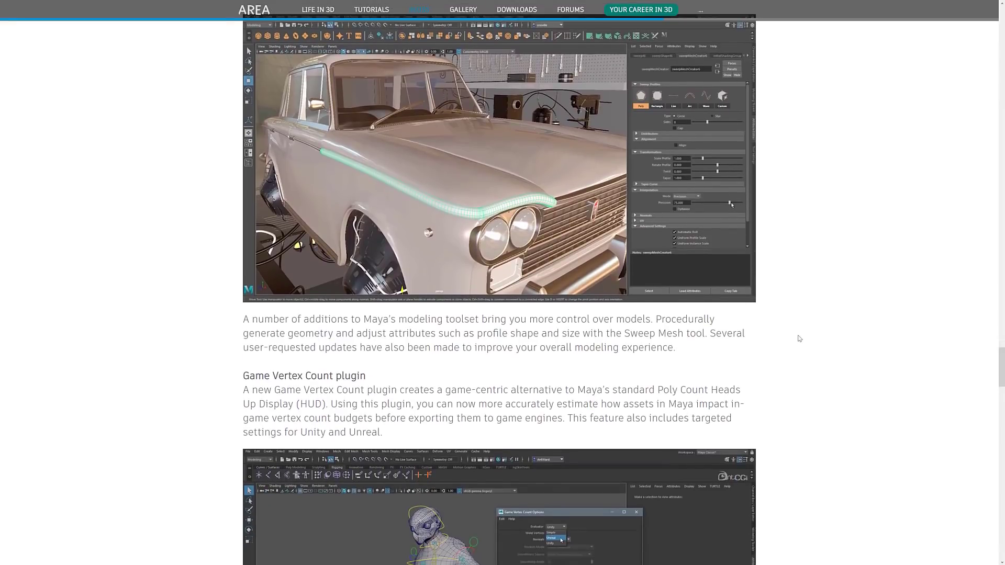
{"action": "scroll", "coordinate": [449, 302], "scroll_direction": "up", "scroll_amount": 1}
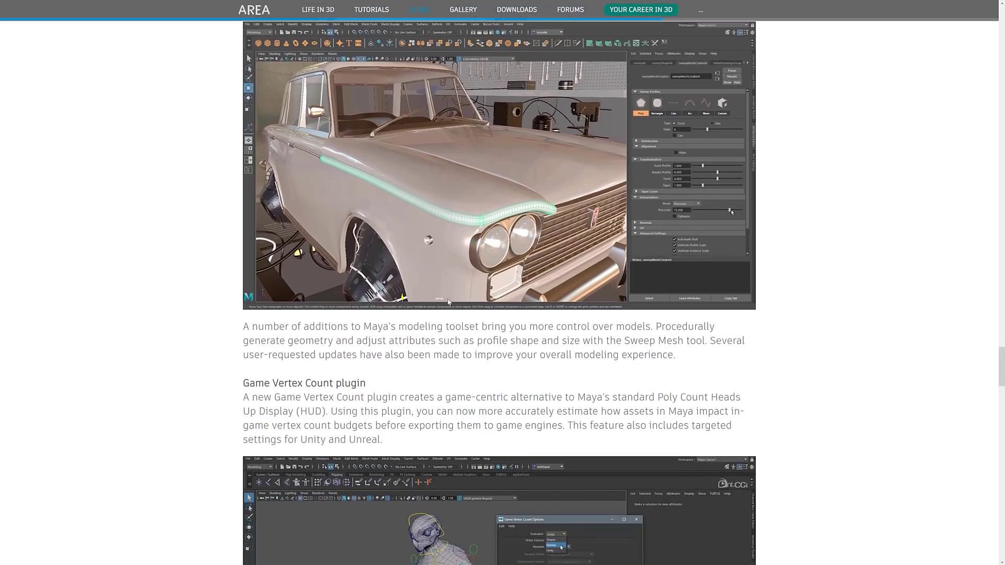
{"action": "scroll", "coordinate": [448, 301], "scroll_direction": "down", "scroll_amount": 2}
{"action": "scroll", "coordinate": [449, 302], "scroll_direction": "down", "scroll_amount": 1}
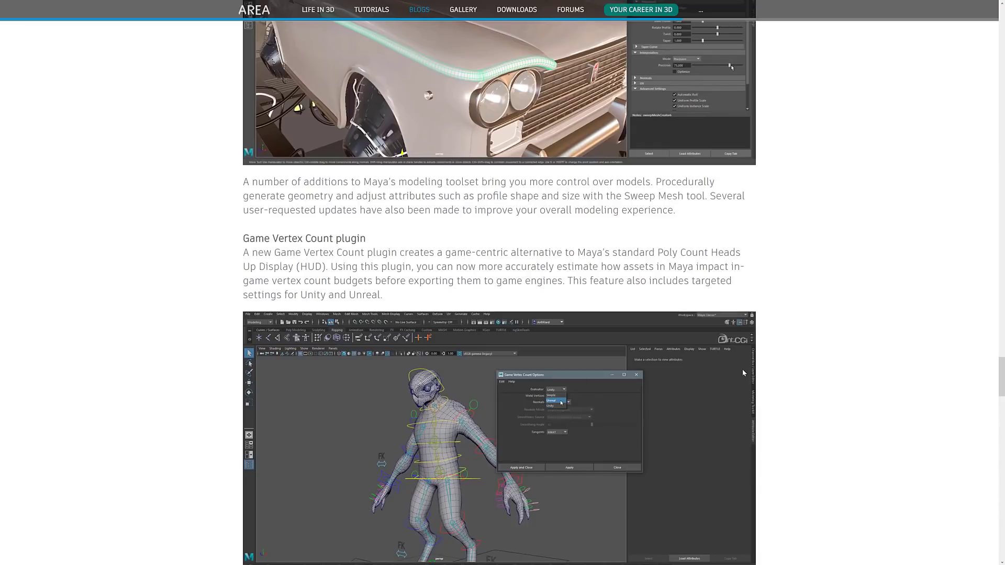
{"action": "scroll", "coordinate": [359, 266], "scroll_direction": "down", "scroll_amount": 1}
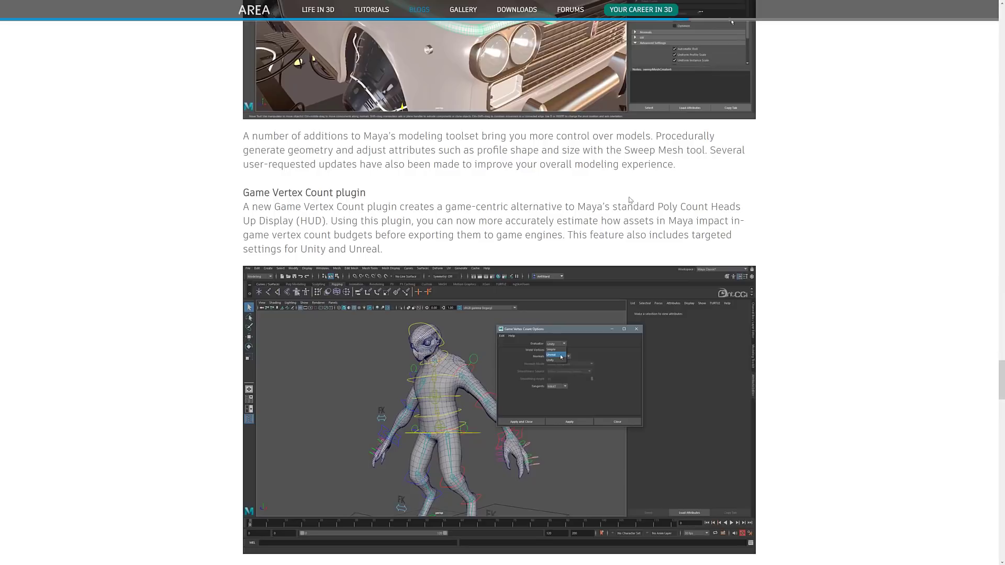
{"action": "scroll", "coordinate": [276, 235], "scroll_direction": "down", "scroll_amount": 3}
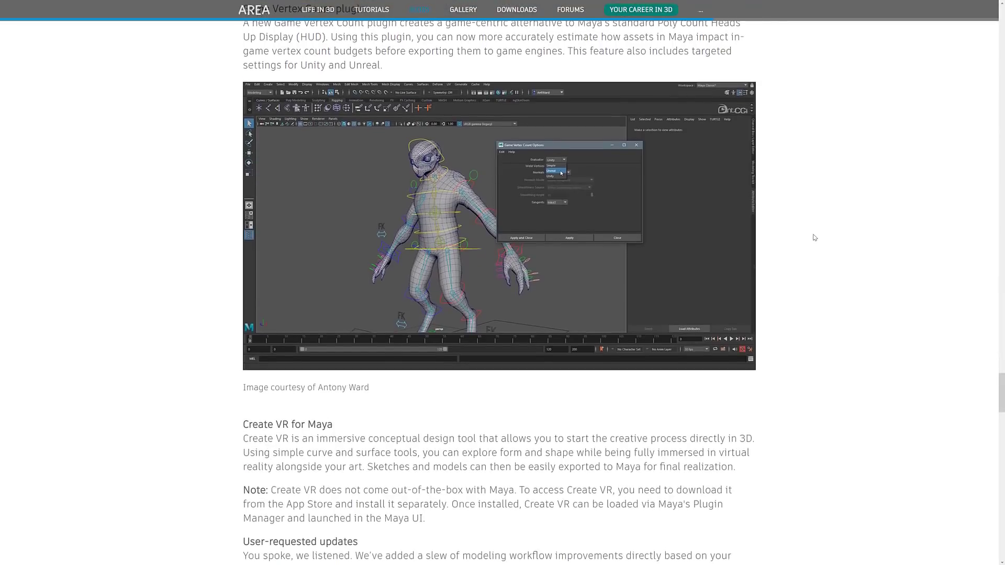
{"action": "scroll", "coordinate": [315, 221], "scroll_direction": "down", "scroll_amount": 4}
{"action": "scroll", "coordinate": [353, 197], "scroll_direction": "down", "scroll_amount": 4}
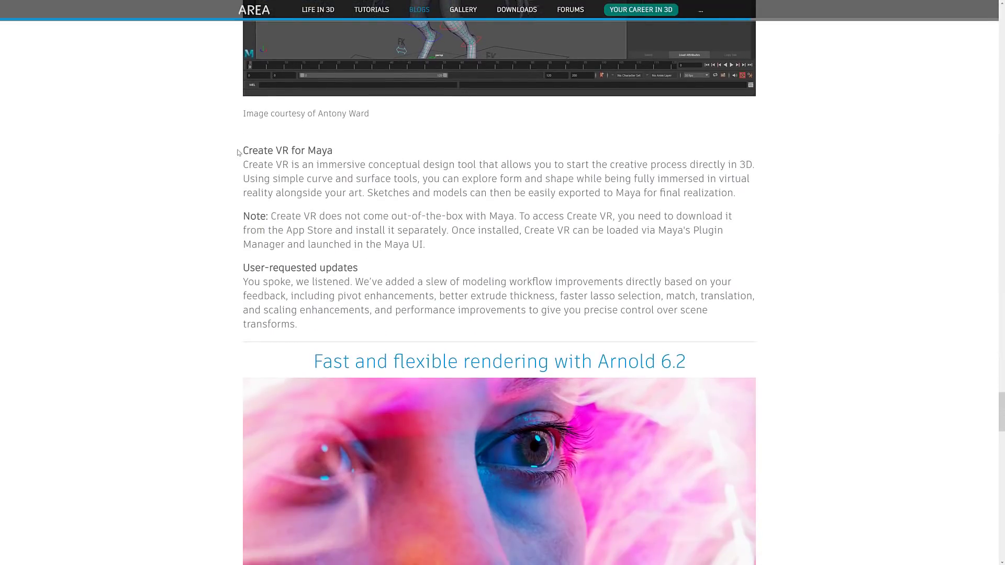
{"action": "left_click_drag", "start_coordinate": [248, 164], "coordinate": [578, 165]}
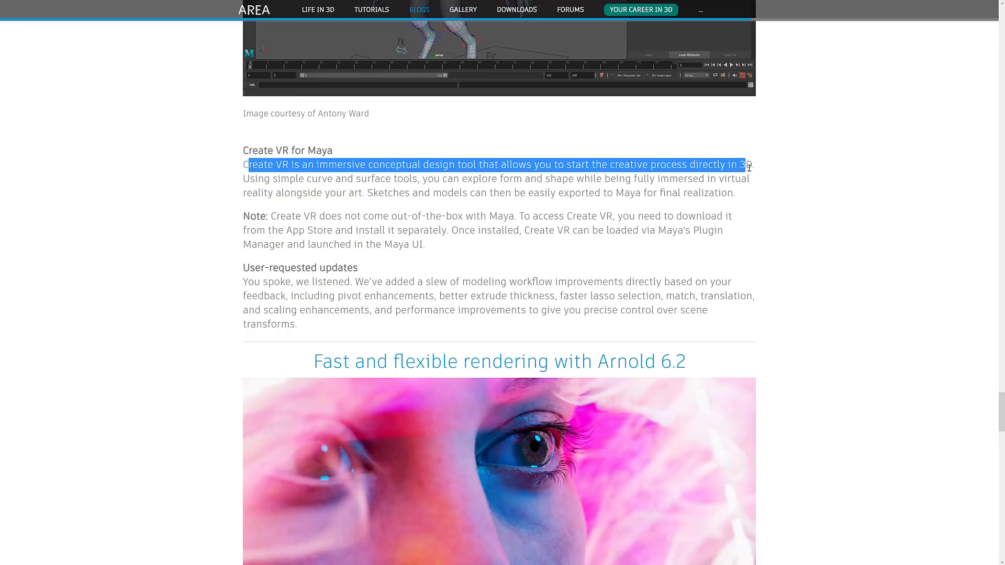
{"action": "left_click_drag", "start_coordinate": [577, 164], "coordinate": [754, 192]}
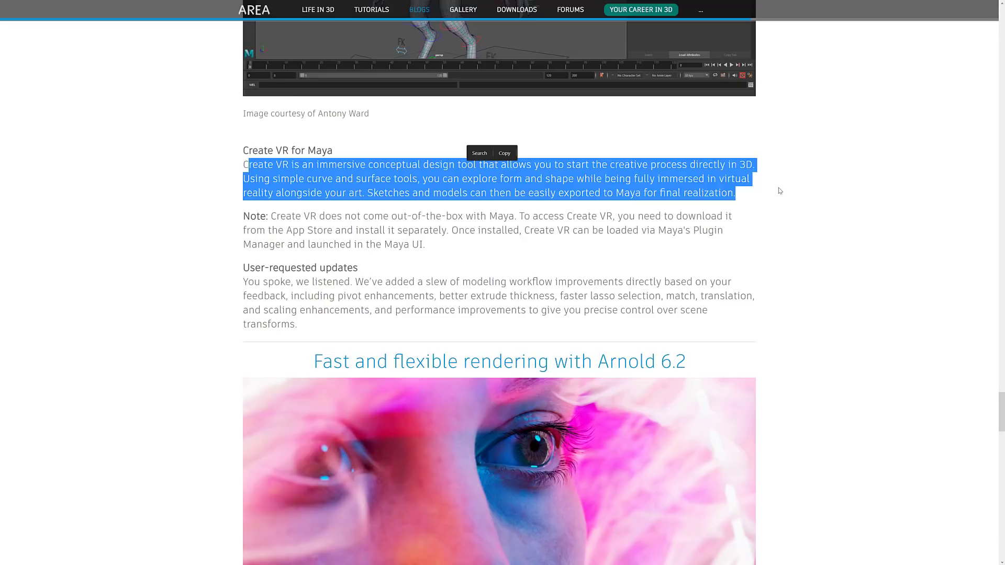
{"action": "left_click", "coordinate": [579, 212]}
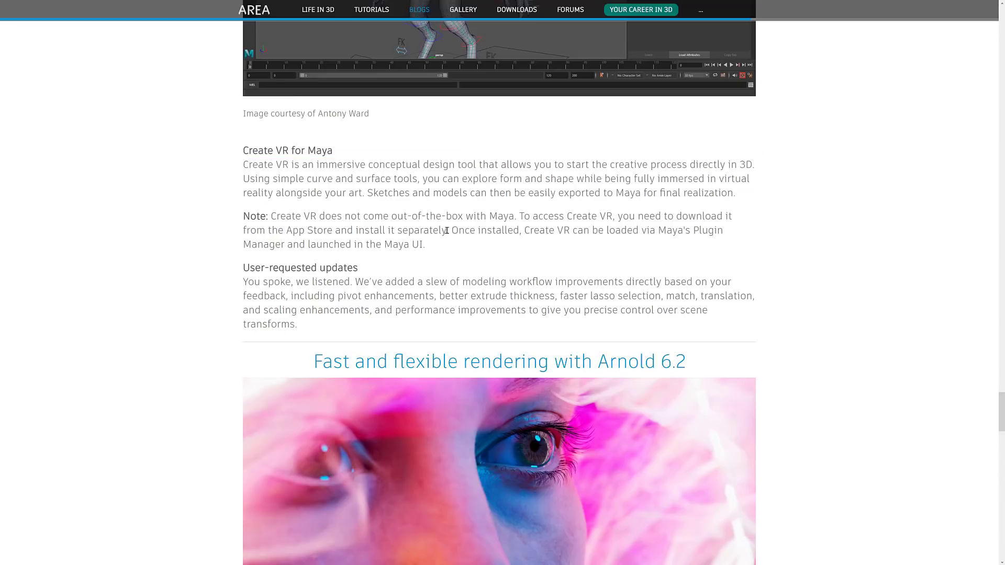
{"action": "mouse_move", "coordinate": [448, 230]}
{"action": "left_mouse_down"}
{"action": "mouse_move", "coordinate": [627, 230]}
{"action": "mouse_move", "coordinate": [671, 244]}
{"action": "left_mouse_up"}
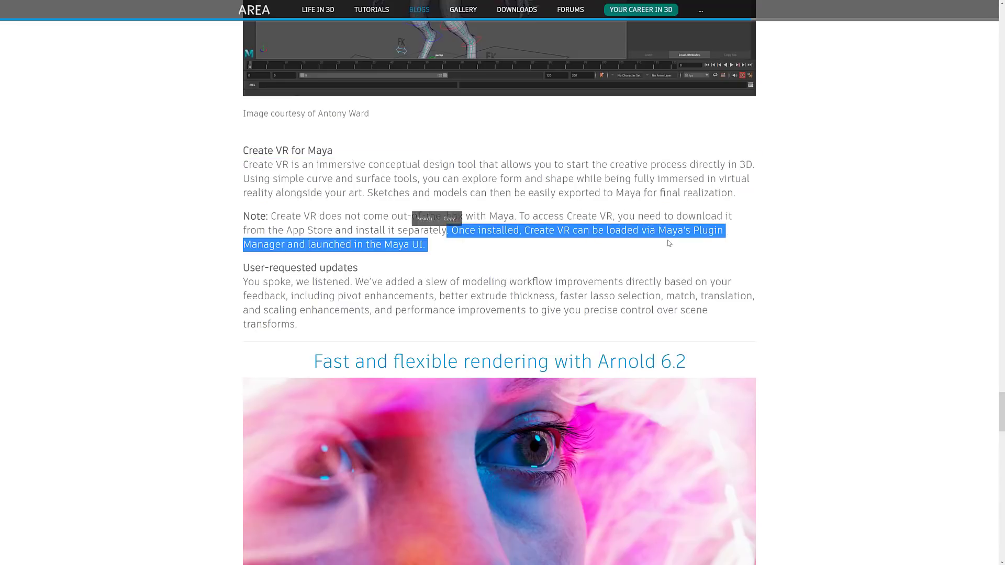
{"action": "left_click", "coordinate": [436, 261]}
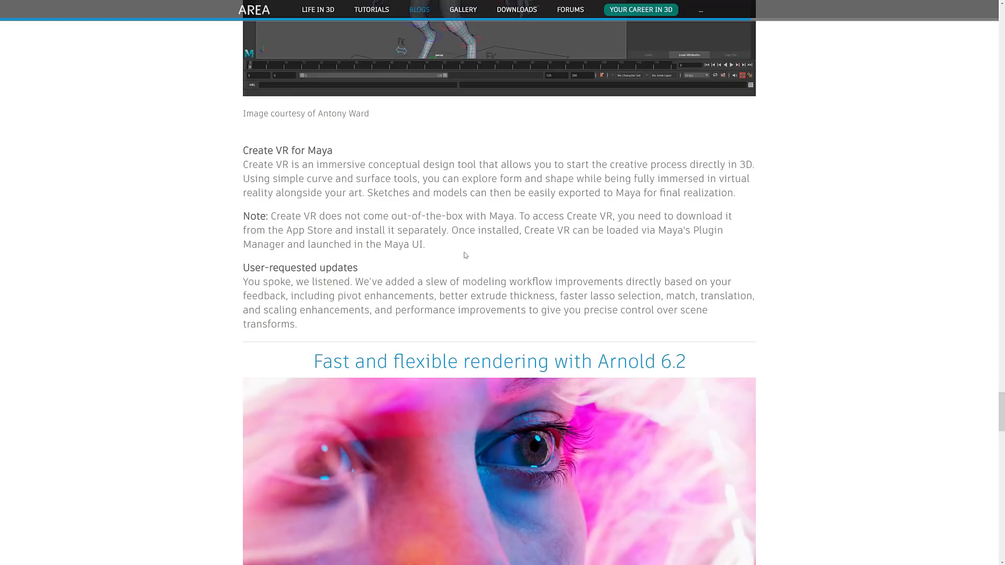
{"action": "scroll", "coordinate": [465, 252], "scroll_direction": "down", "scroll_amount": 2}
{"action": "scroll", "coordinate": [465, 246], "scroll_direction": "down", "scroll_amount": 2}
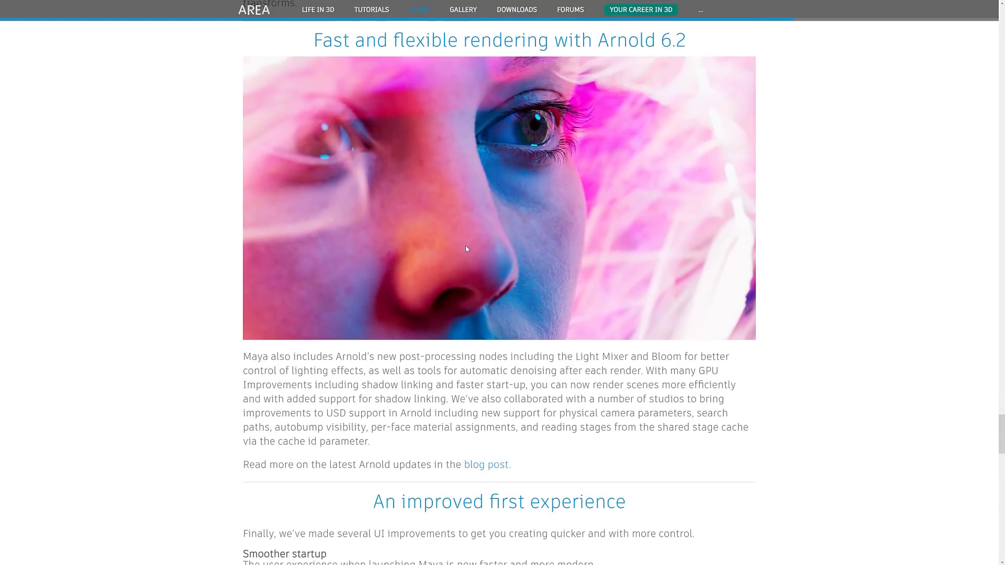
{"action": "scroll", "coordinate": [465, 246], "scroll_direction": "down", "scroll_amount": 3}
{"action": "scroll", "coordinate": [466, 245], "scroll_direction": "up", "scroll_amount": 2}
{"action": "scroll", "coordinate": [611, 180], "scroll_direction": "down", "scroll_amount": 2}
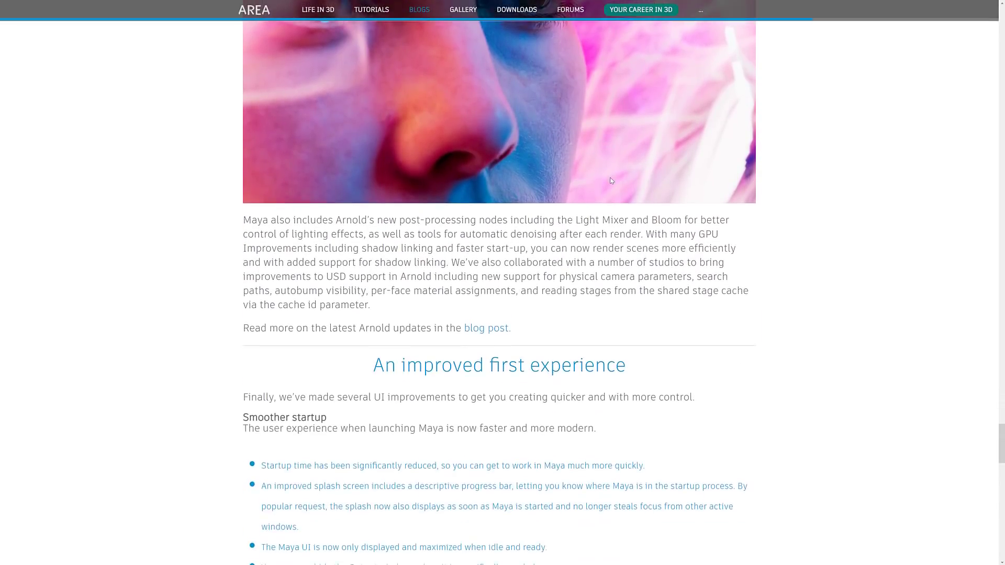
{"action": "scroll", "coordinate": [610, 180], "scroll_direction": "down", "scroll_amount": 3}
{"action": "scroll", "coordinate": [611, 181], "scroll_direction": "down", "scroll_amount": 2}
{"action": "scroll", "coordinate": [472, 180], "scroll_direction": "down", "scroll_amount": 1}
{"action": "scroll", "coordinate": [343, 155], "scroll_direction": "down", "scroll_amount": 1}
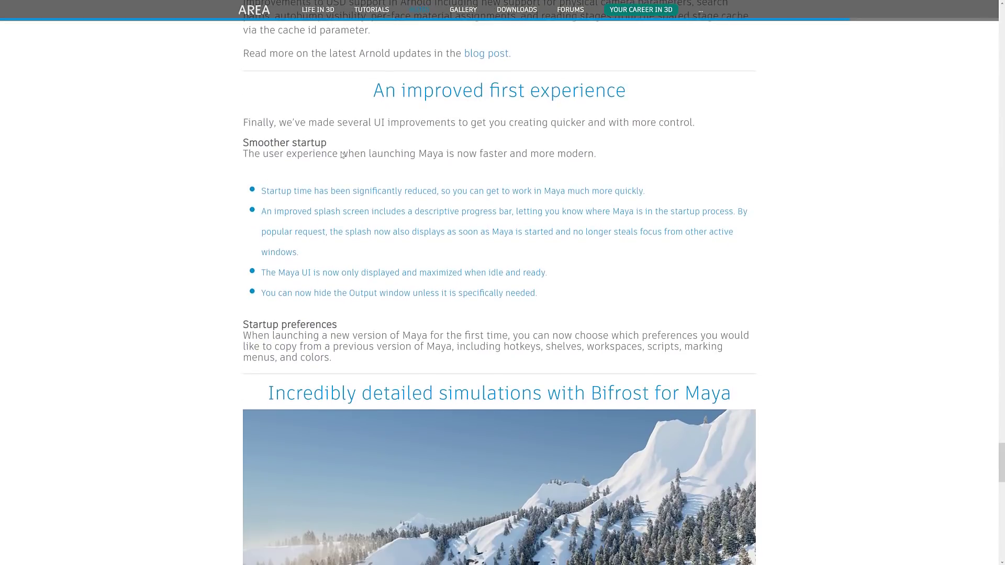
Highlight the 'An improved first experience' heading, then the bullet about hiding the Output window
{"action": "left_click_drag", "start_coordinate": [344, 93], "coordinate": [699, 93]}
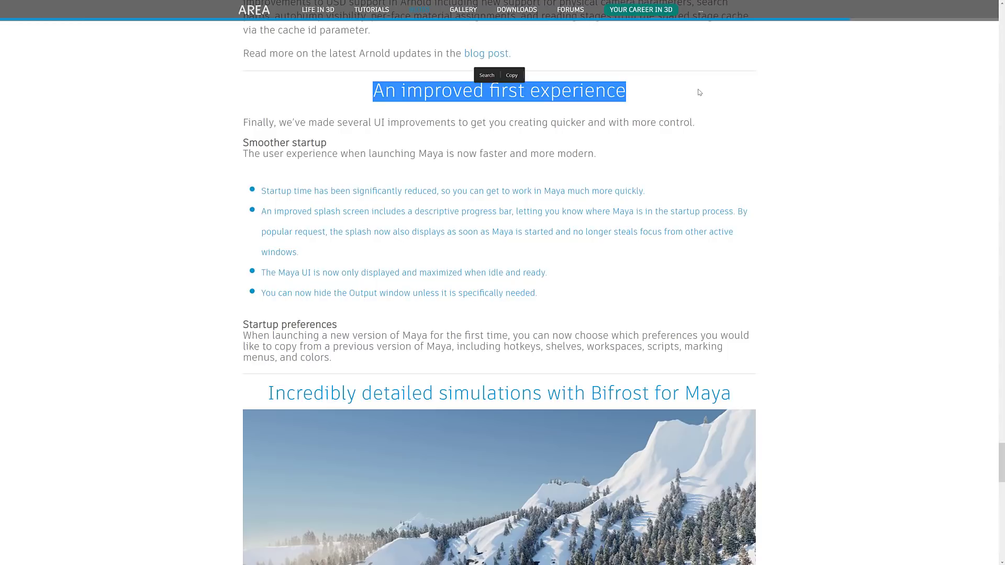
{"action": "left_click", "coordinate": [600, 260]}
{"action": "left_click_drag", "start_coordinate": [548, 295], "coordinate": [260, 298]}
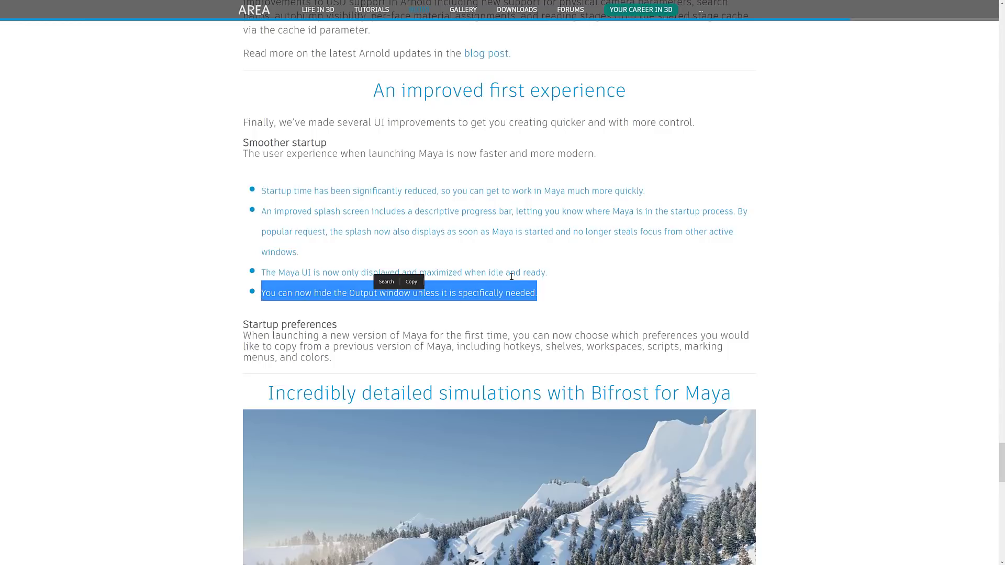
Clear the selection and follow the 'Read the full list of Maya 2022 features' button
{"action": "left_click", "coordinate": [591, 282]}
{"action": "scroll", "coordinate": [591, 281], "scroll_direction": "down", "scroll_amount": 5}
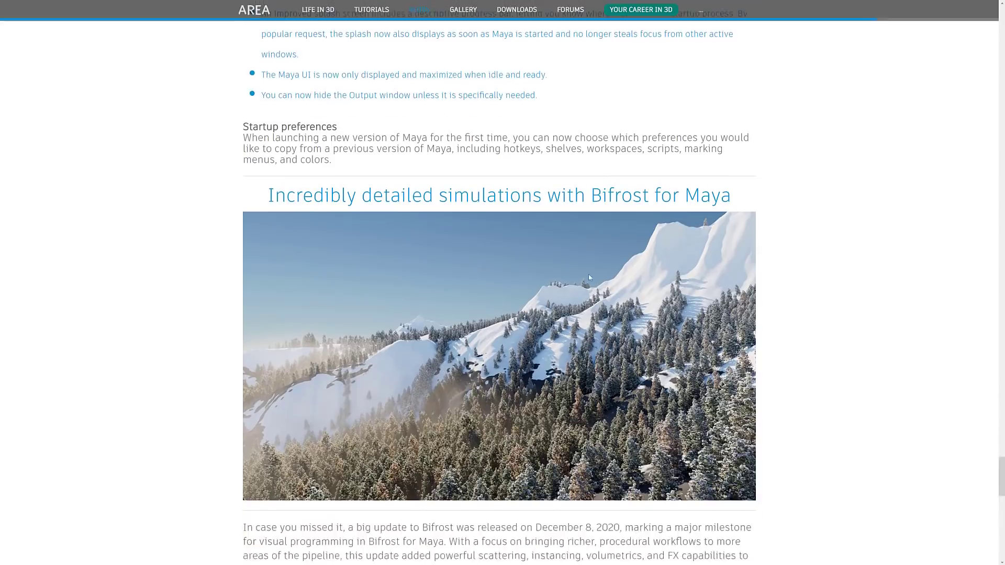
{"action": "scroll", "coordinate": [476, 251], "scroll_direction": "down", "scroll_amount": 1}
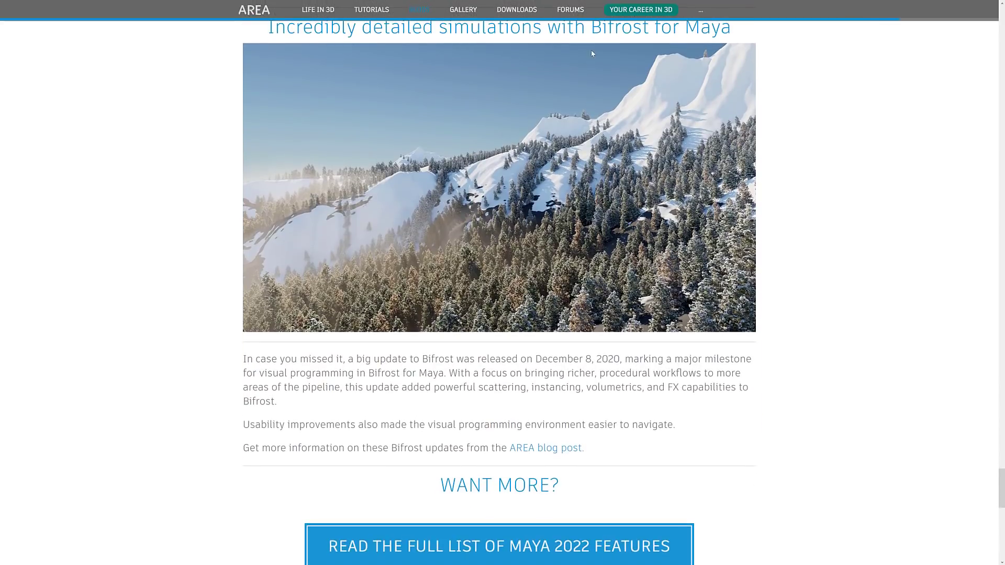
{"action": "scroll", "coordinate": [688, 126], "scroll_direction": "down", "scroll_amount": 1}
{"action": "scroll", "coordinate": [565, 201], "scroll_direction": "down", "scroll_amount": 1}
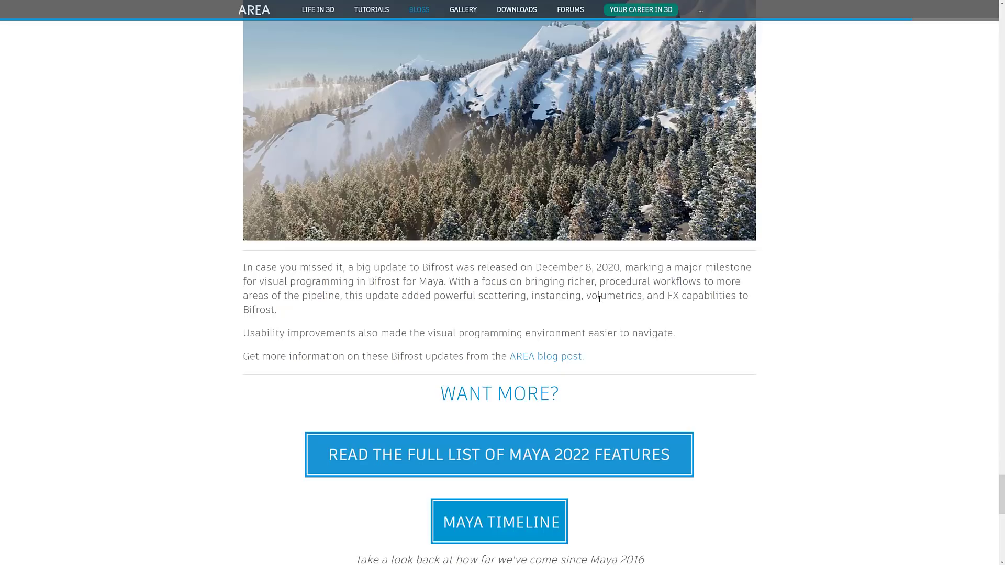
{"action": "scroll", "coordinate": [601, 299], "scroll_direction": "down", "scroll_amount": 3}
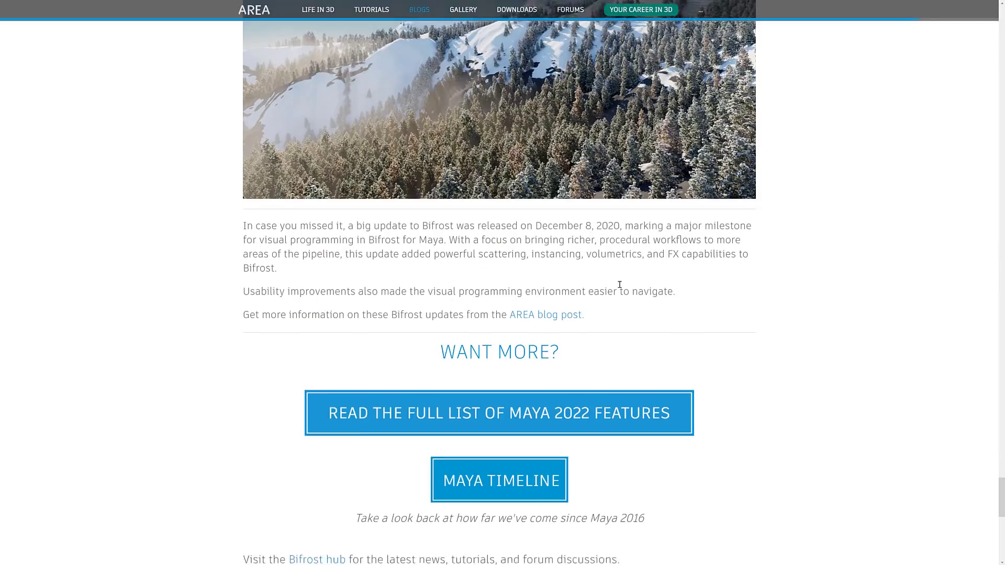
{"action": "scroll", "coordinate": [621, 290], "scroll_direction": "down", "scroll_amount": 2}
{"action": "scroll", "coordinate": [622, 287], "scroll_direction": "down", "scroll_amount": 3}
{"action": "scroll", "coordinate": [620, 291], "scroll_direction": "down", "scroll_amount": 1}
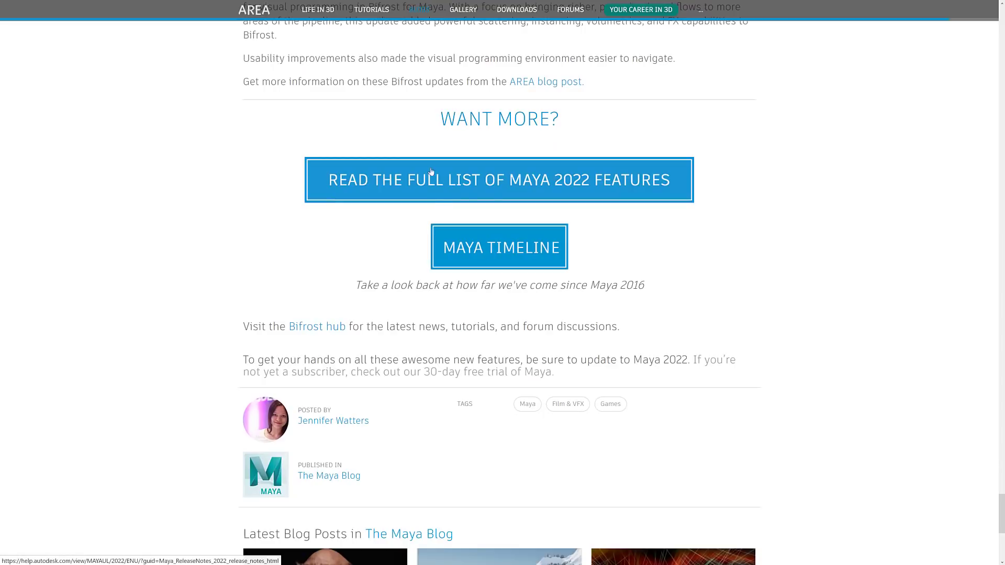
{"action": "left_click", "coordinate": [531, 188]}
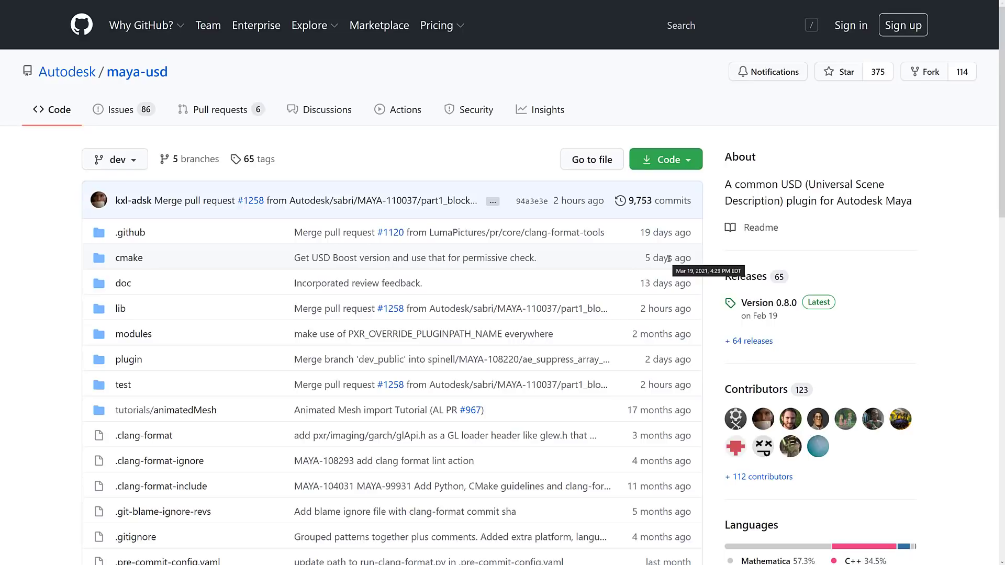
{"action": "scroll", "coordinate": [668, 258], "scroll_direction": "down", "scroll_amount": 3}
{"action": "scroll", "coordinate": [629, 249], "scroll_direction": "down", "scroll_amount": 2}
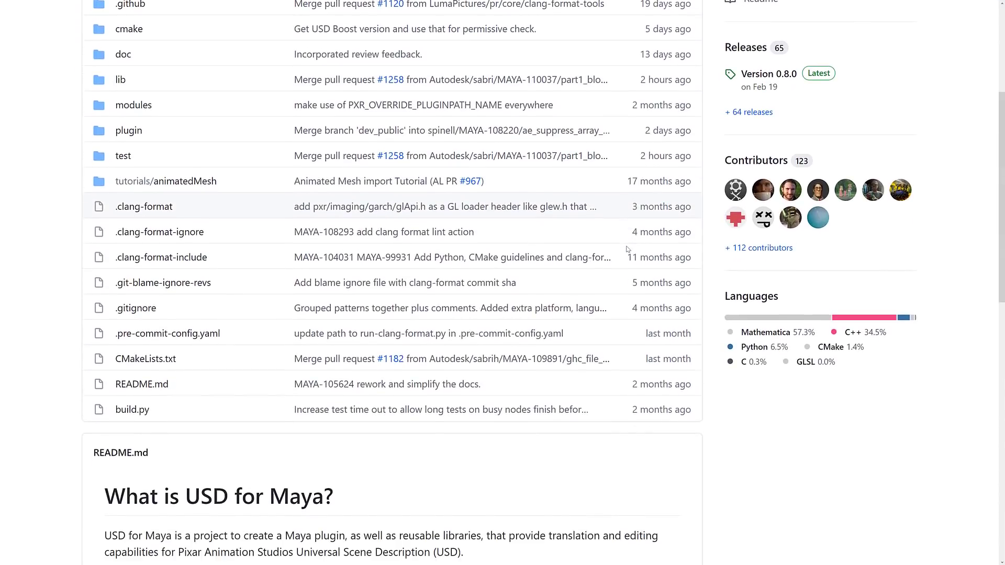
{"action": "scroll", "coordinate": [629, 249], "scroll_direction": "down", "scroll_amount": 5}
{"action": "scroll", "coordinate": [629, 248], "scroll_direction": "down", "scroll_amount": 5}
{"action": "scroll", "coordinate": [629, 248], "scroll_direction": "down", "scroll_amount": 3}
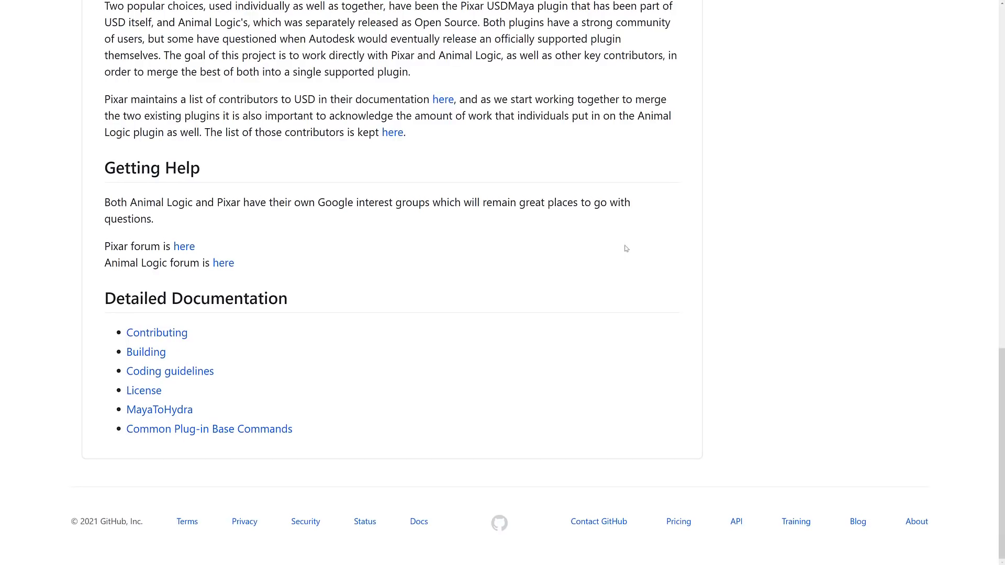
{"action": "scroll", "coordinate": [562, 262], "scroll_direction": "up", "scroll_amount": 10}
{"action": "scroll", "coordinate": [562, 262], "scroll_direction": "down", "scroll_amount": 1}
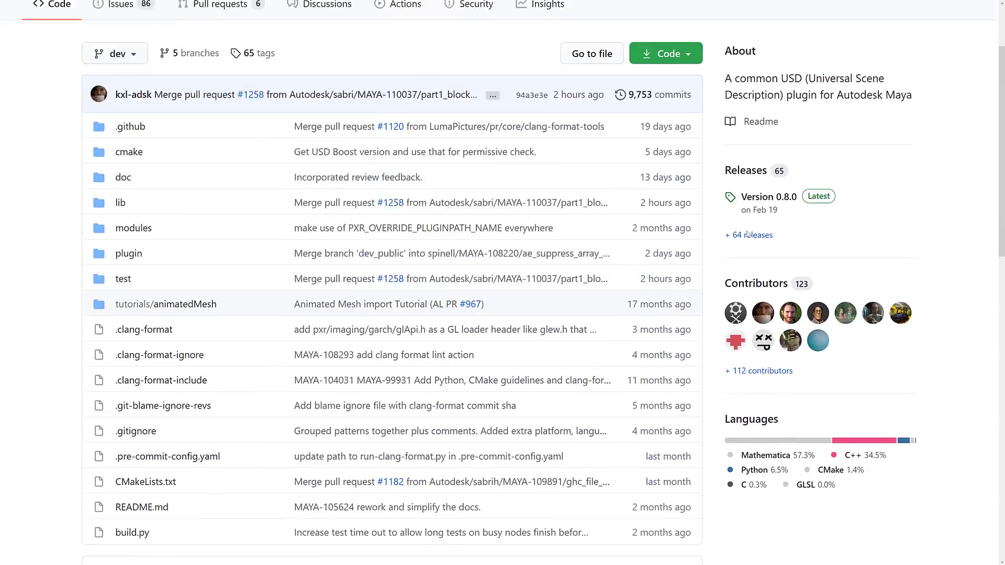
{"action": "scroll", "coordinate": [562, 262], "scroll_direction": "up", "scroll_amount": 3}
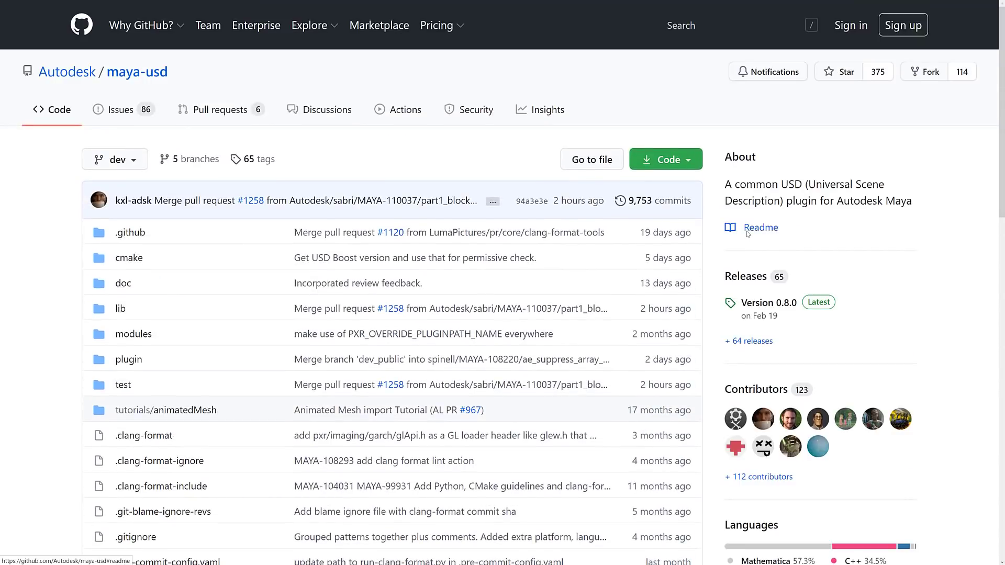
From the maya-usd README, reach LICENSE.md and highlight the words 'Apache License'
{"action": "left_click", "coordinate": [758, 227]}
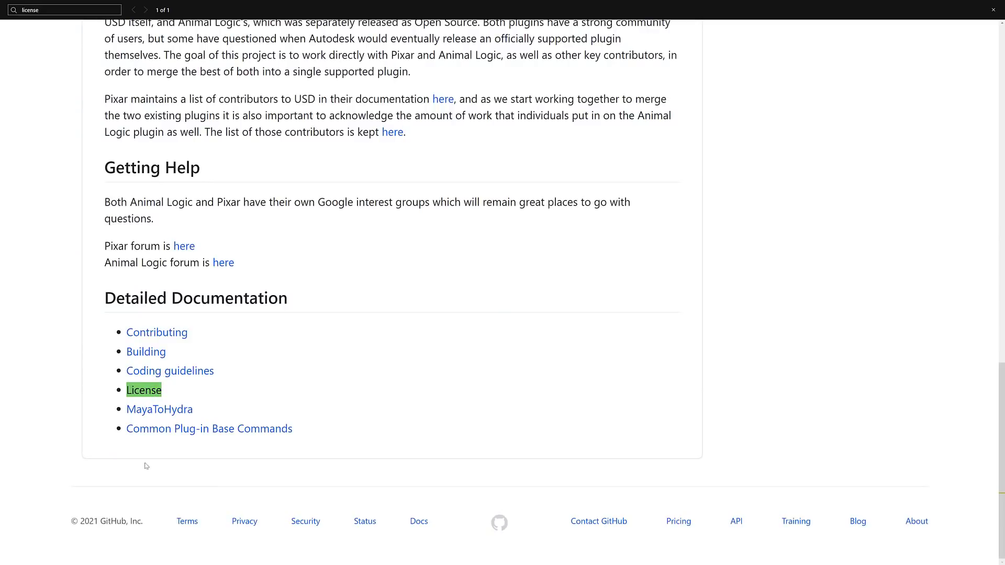
{"action": "left_click", "coordinate": [143, 390]}
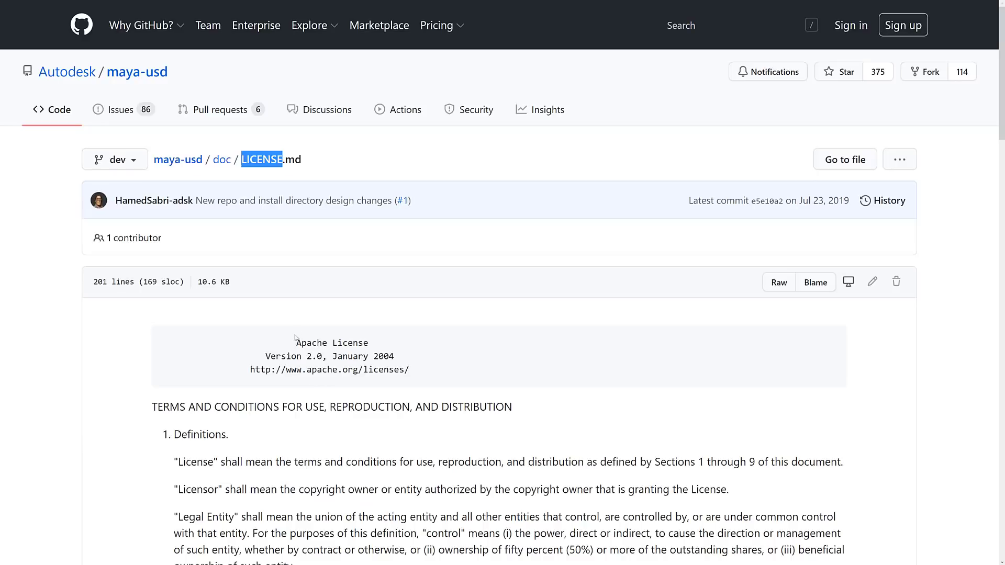
{"action": "left_click_drag", "start_coordinate": [294, 338], "coordinate": [369, 343]}
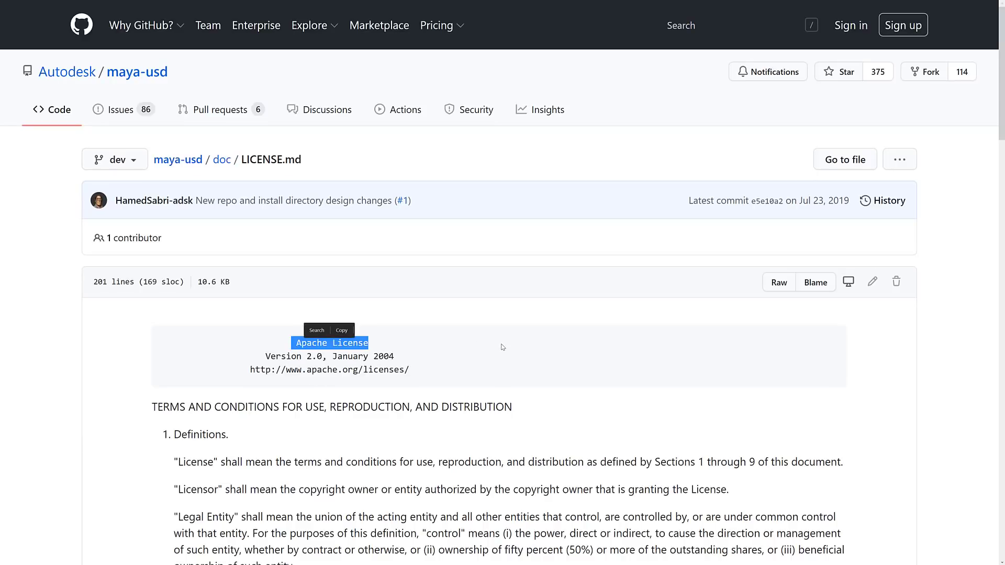